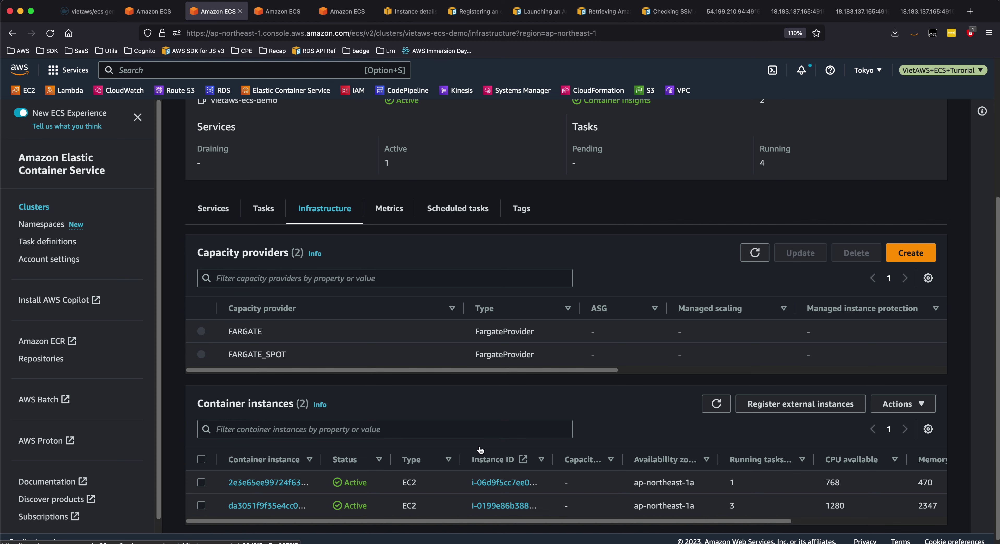
Step: Review the services and running tasks of the vietaws-ecs-demo cluster
left_click(219, 209)
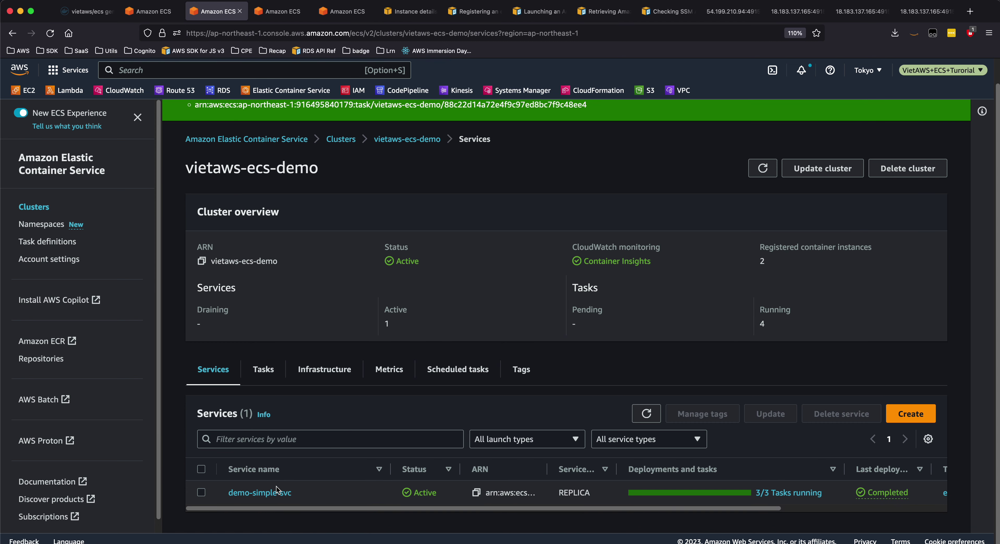
left_click(264, 369)
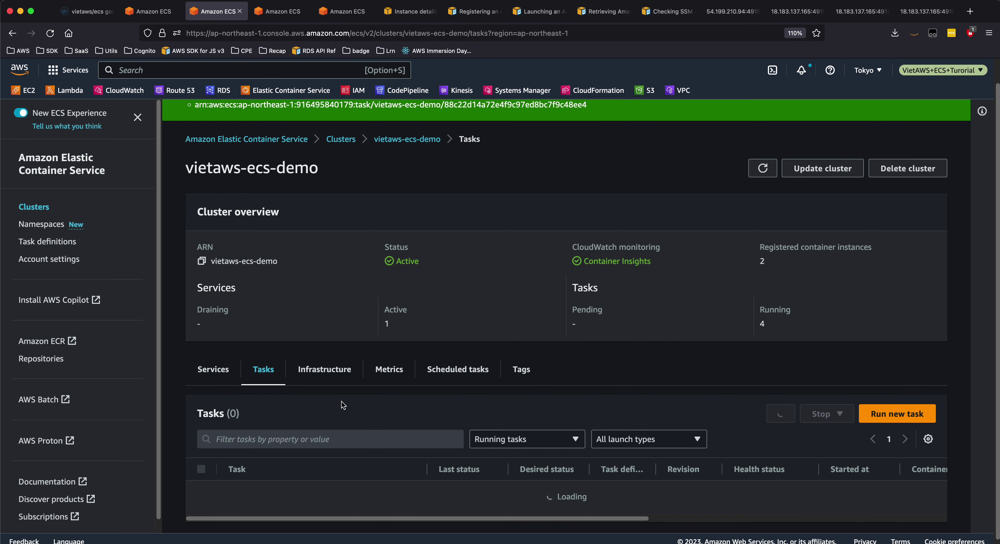
scroll(373, 415, "down", 3)
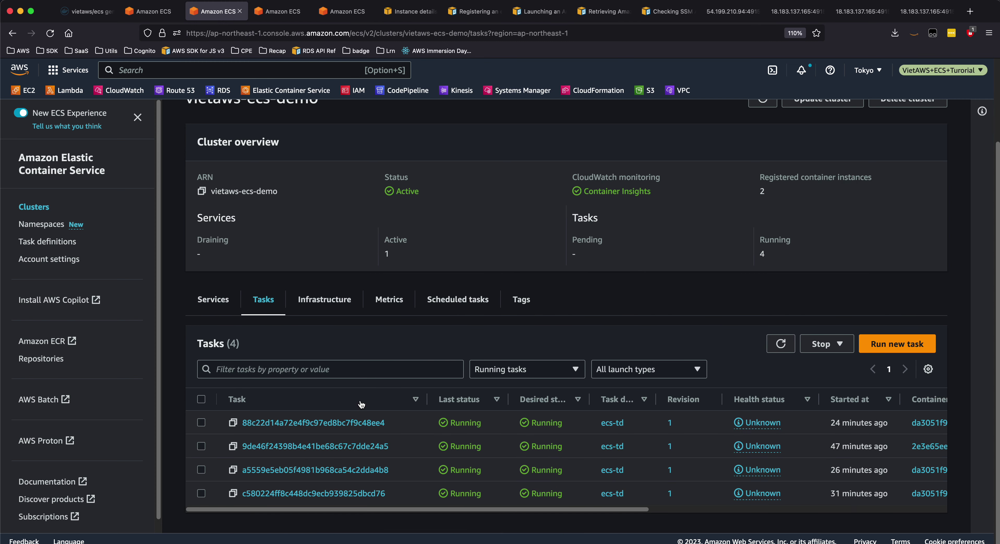
left_click(217, 299)
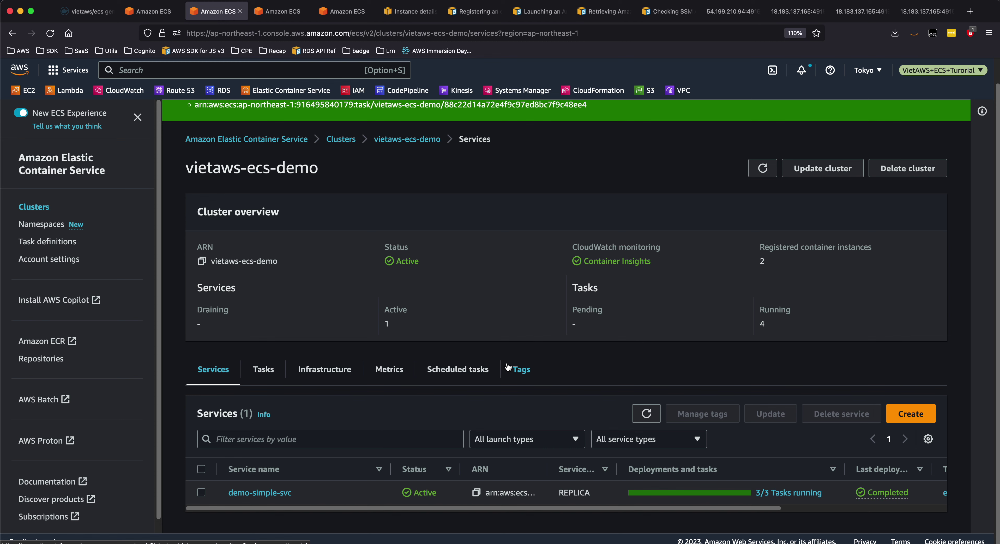
Step: Switch to the ECS notes, highlight the outline item on Docker Hub & Fargate Launch Type, and return to the browser
key("super+Tab")
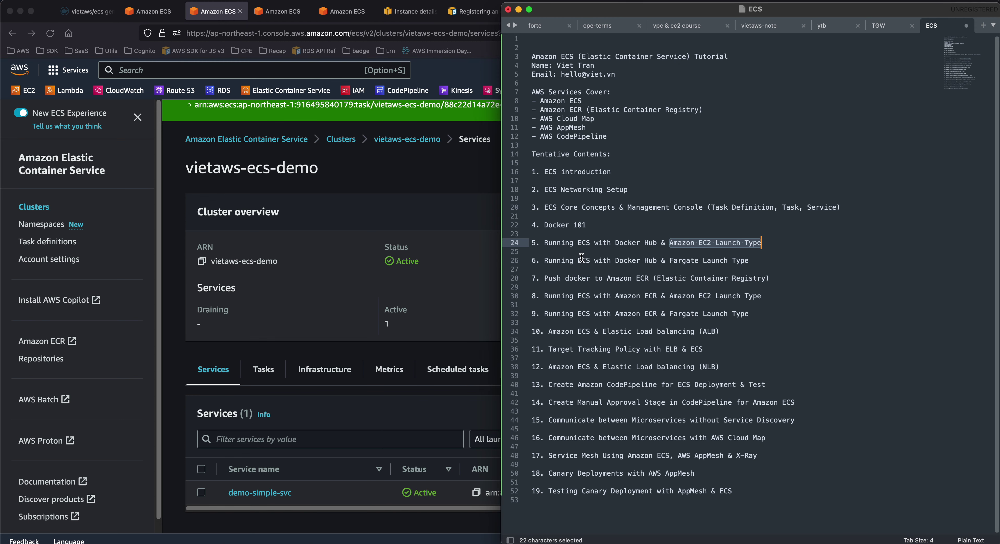
left_click_drag(581, 257, 754, 262)
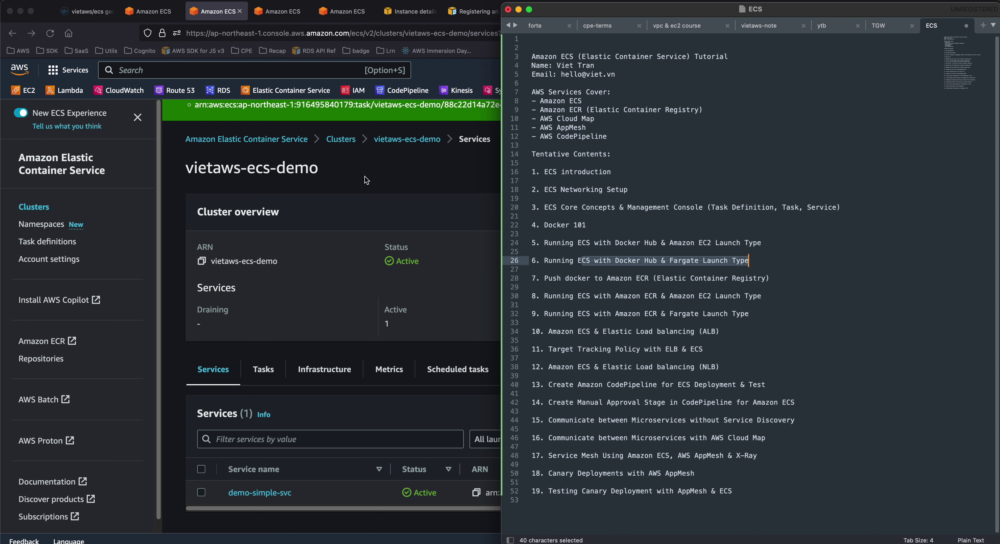
left_click(328, 292)
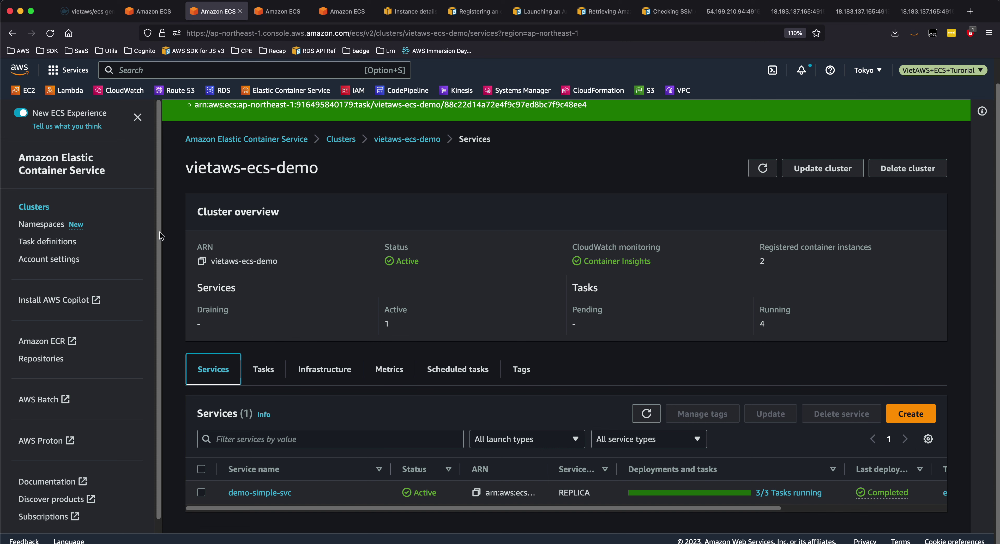
Step: Start a new task definition and name its family ecs-fargate-td
left_click(50, 241)
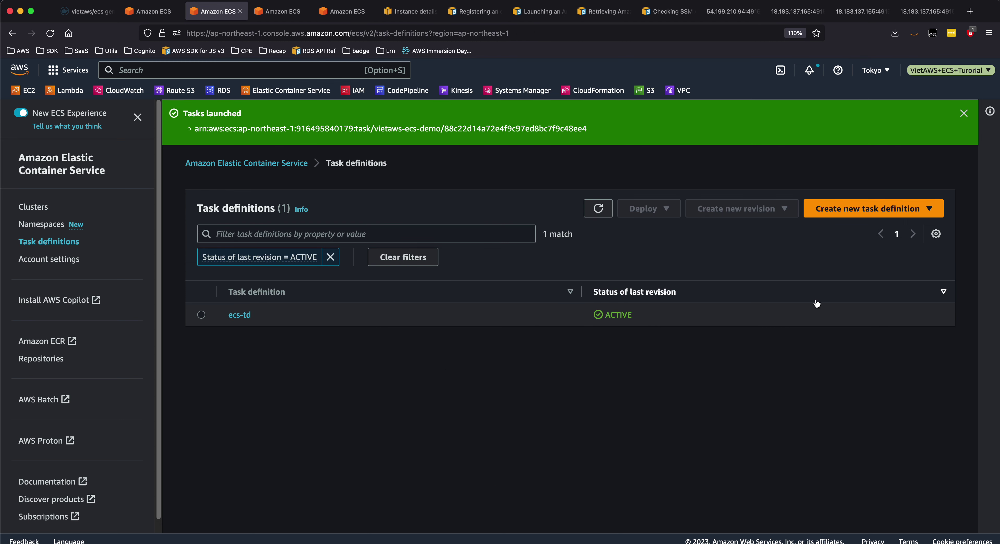
left_click(879, 214)
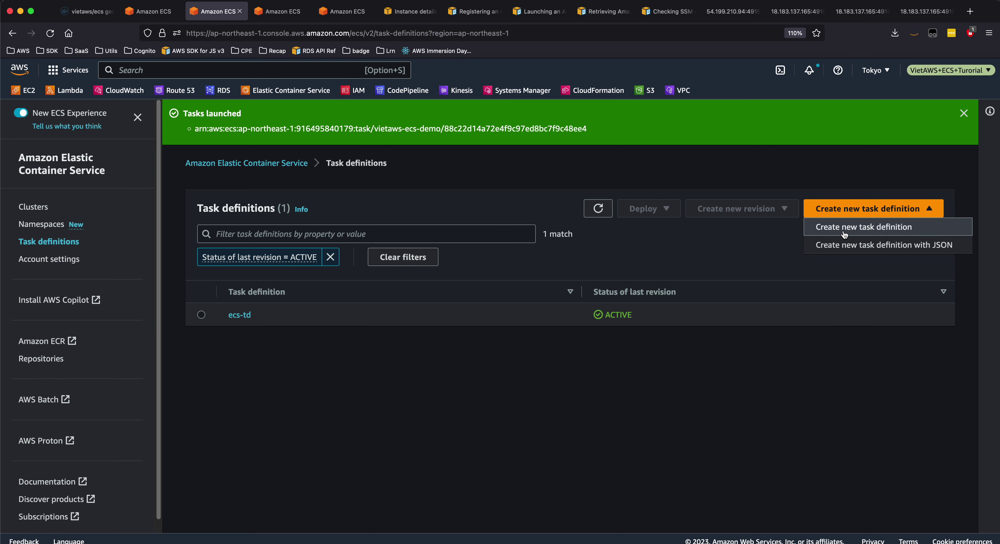
left_click(846, 227)
left_click(425, 297)
type("e")
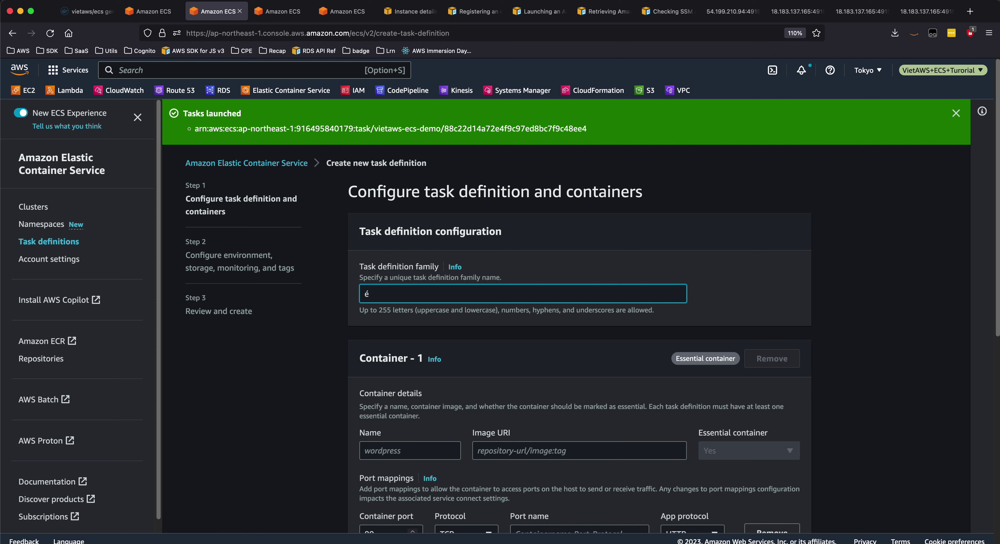
key("BackSpace")
Step: Name the first container ecs-demo and set its image URI to vietaws/ecs:v2
left_click(394, 454)
type("co")
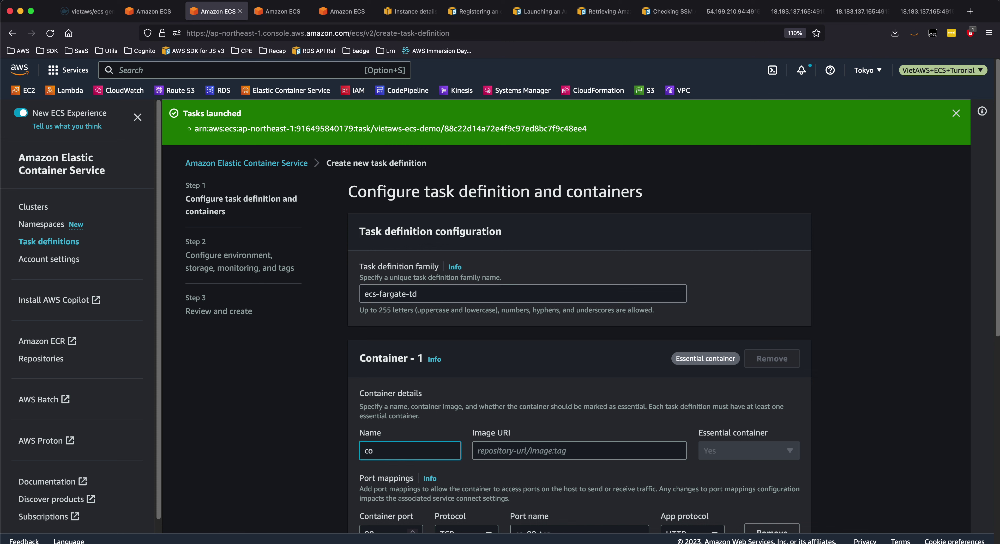
type("n")
key("BackSpace")
key("BackSpace")
key("BackSpace")
type("ecsd")
type("-demo")
key("Tab")
type("vi")
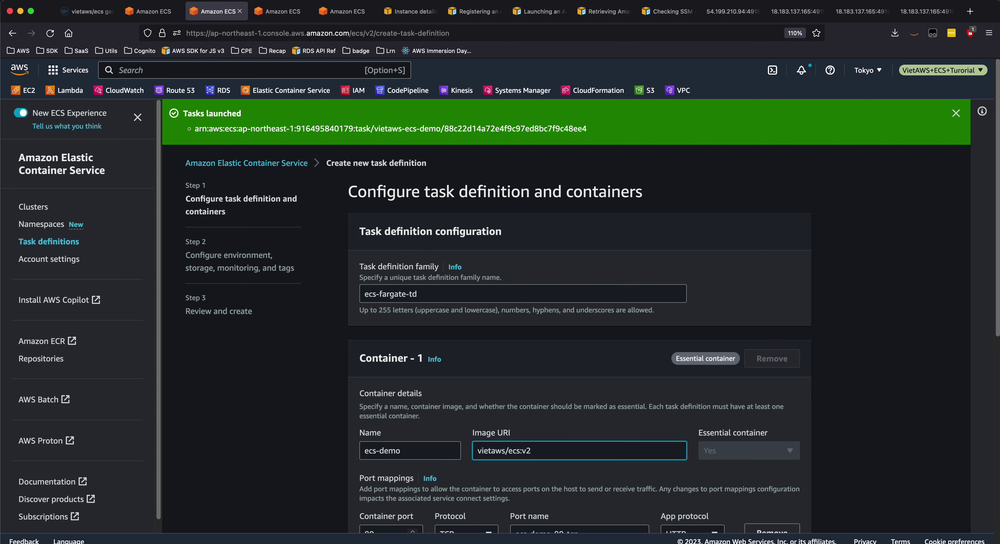
Step: Check the image's repository name and tag on Docker Hub, and return to the task definition form
scroll(399, 448, "down", 2)
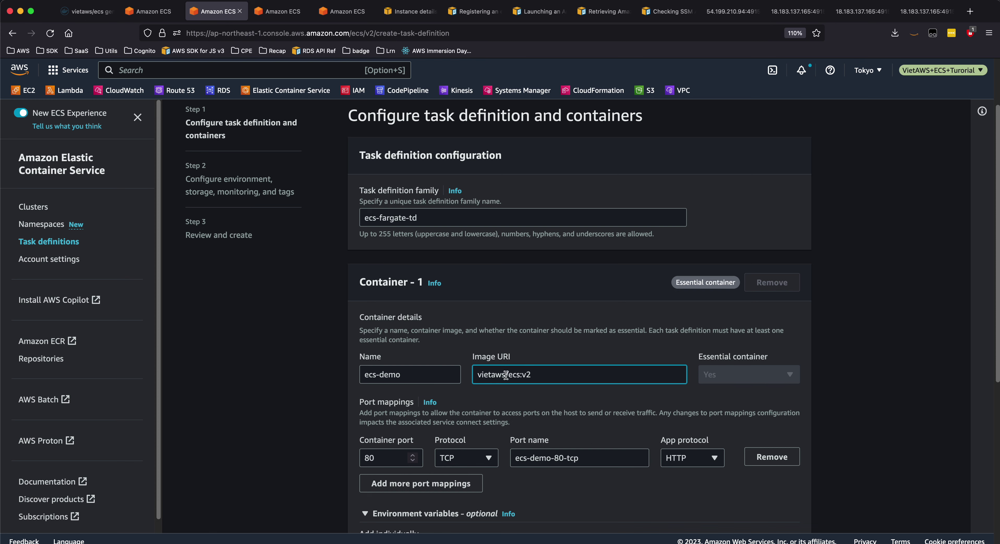
left_click(87, 11)
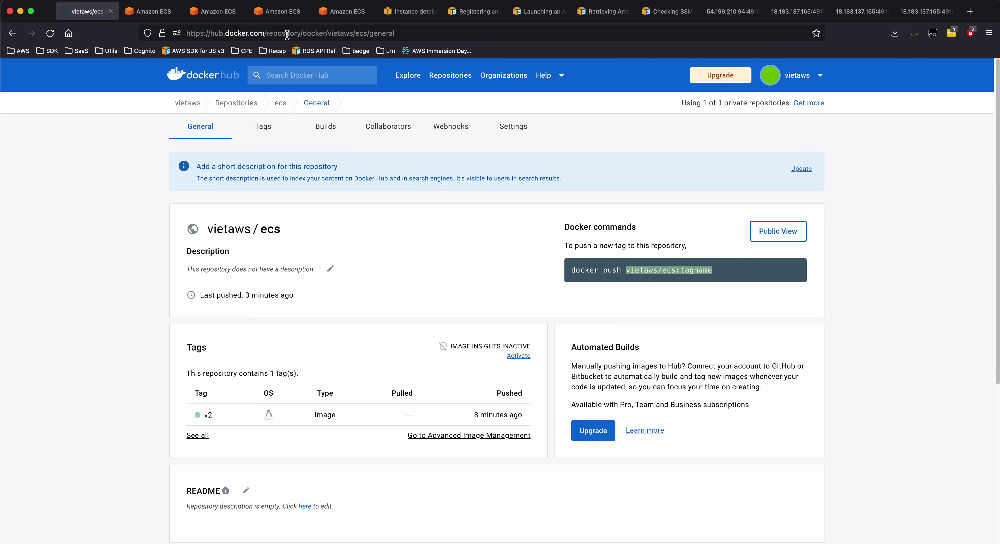
left_click(195, 14)
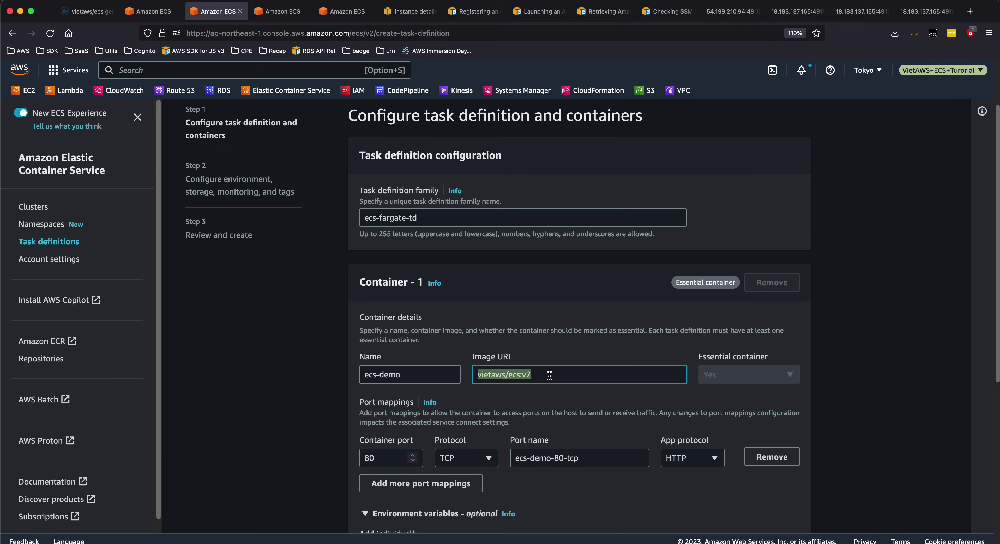
Step: Set the container port to 8080 and proceed to the environment configuration
scroll(548, 378, "down", 1)
left_click(397, 439)
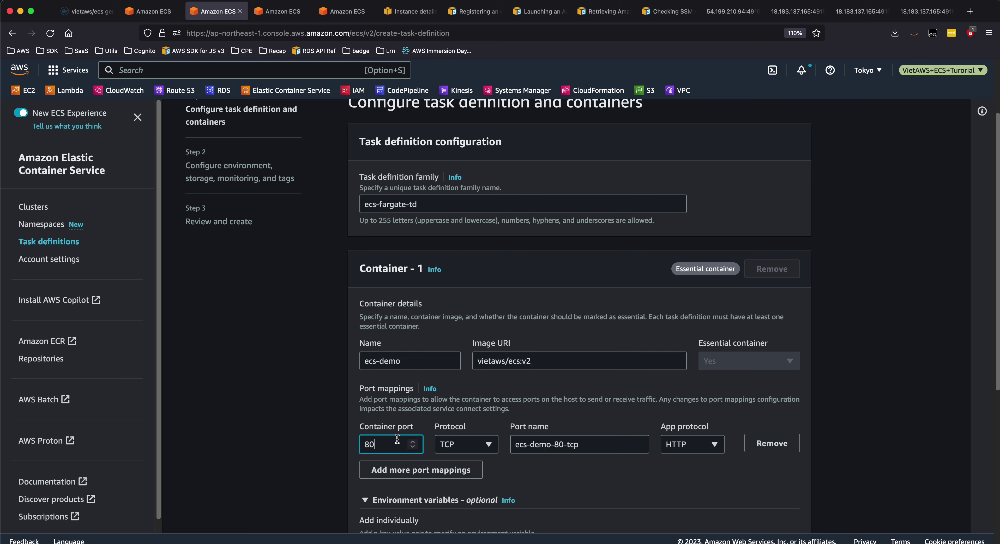
type("80")
left_click(297, 453)
scroll(295, 449, "down", 5)
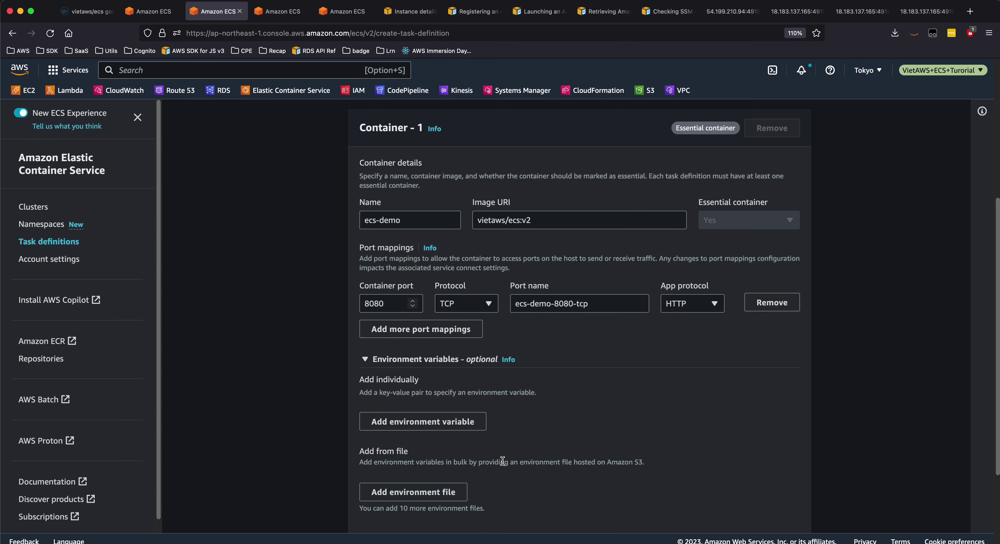
scroll(503, 461, "down", 2)
scroll(409, 283, "down", 3)
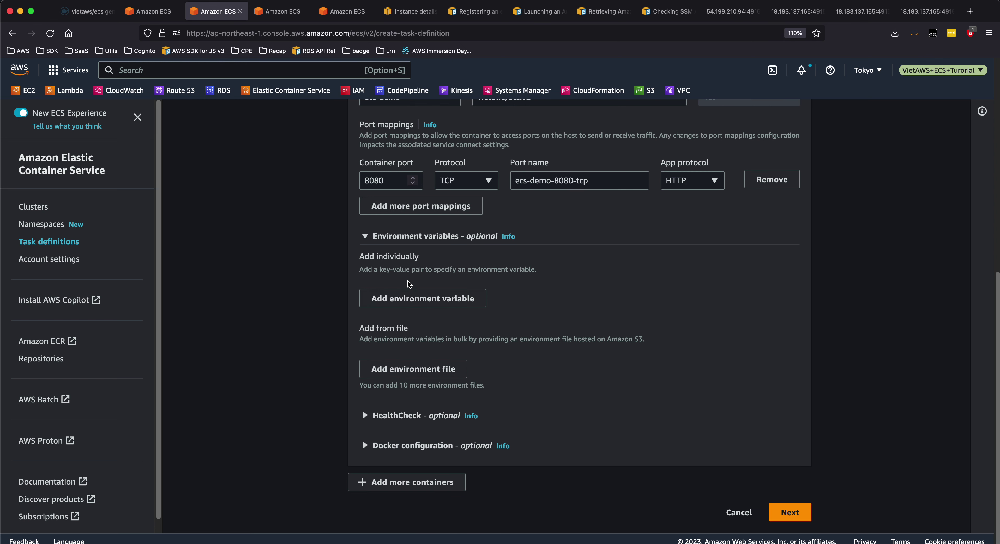
left_click(796, 513)
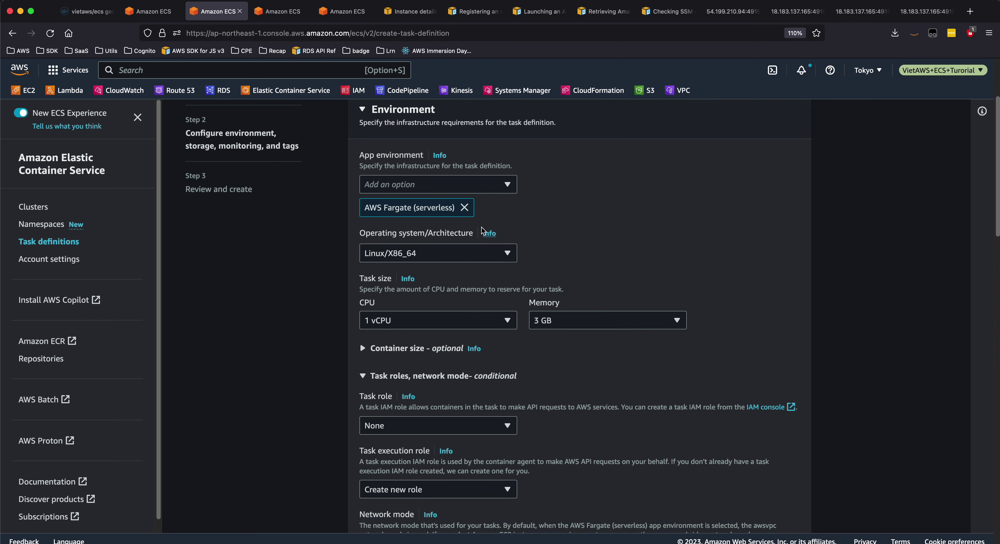
Step: Keep AWS Fargate as the app environment and set the task size to .5 vCPU and 1 GB of memory
left_click(446, 188)
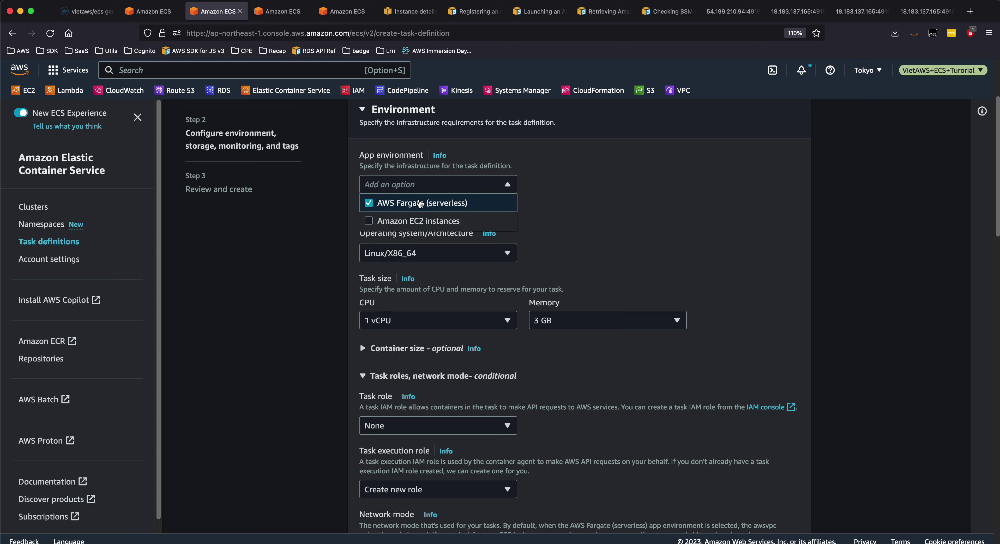
left_click(317, 270)
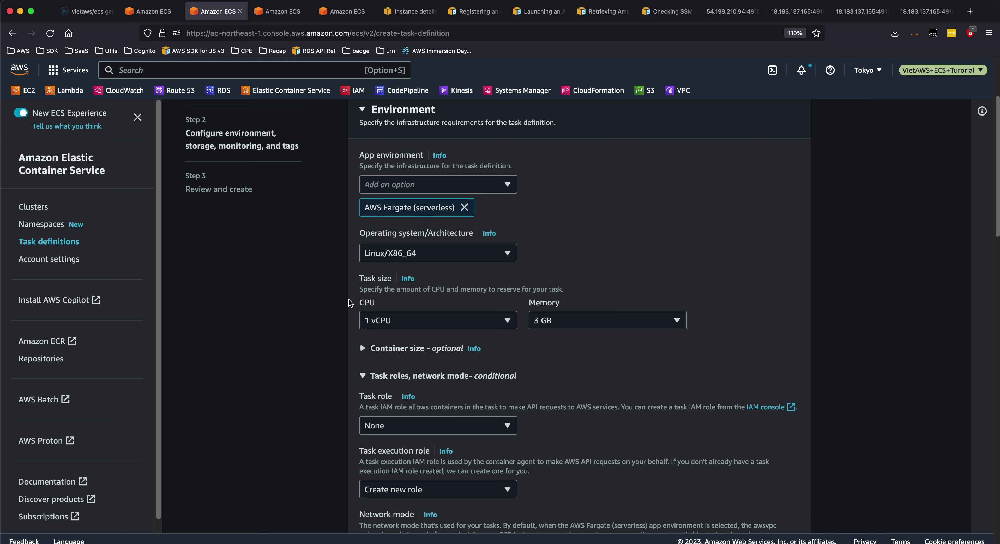
left_click(370, 321)
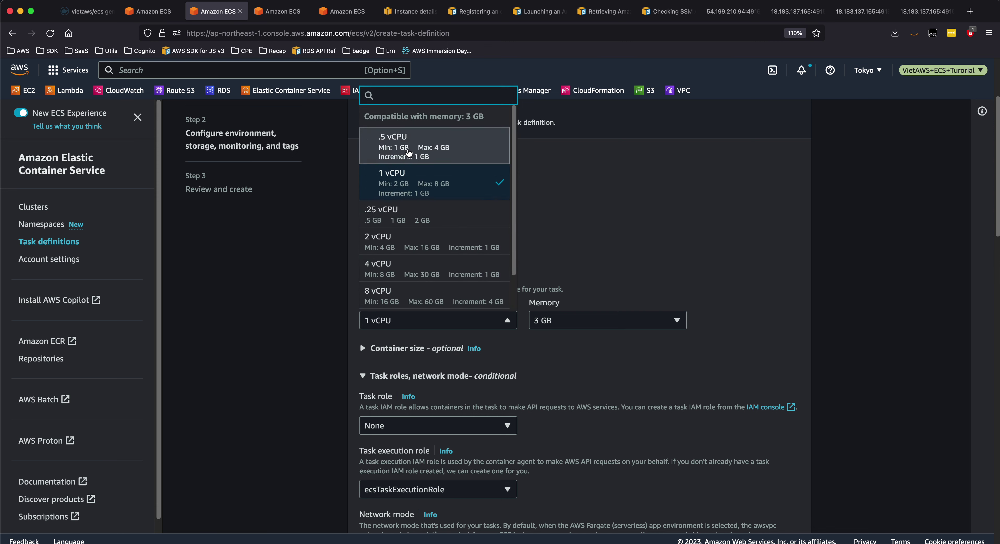
left_click(407, 151)
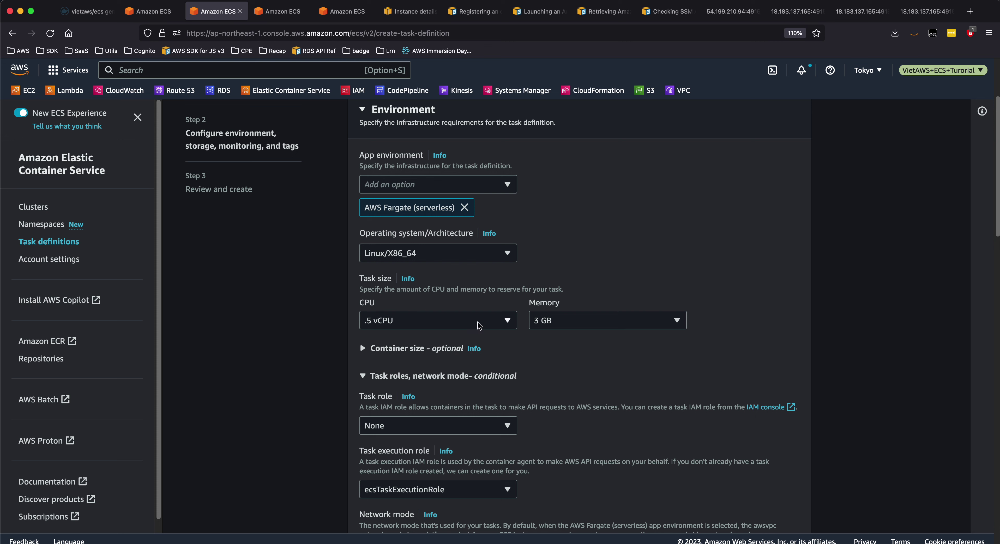
left_click(560, 324)
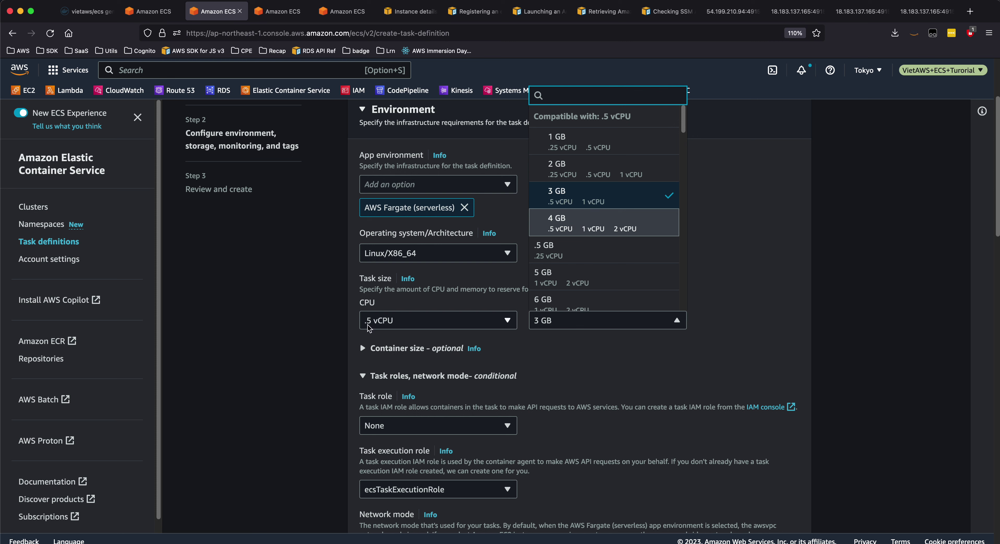
left_click(582, 154)
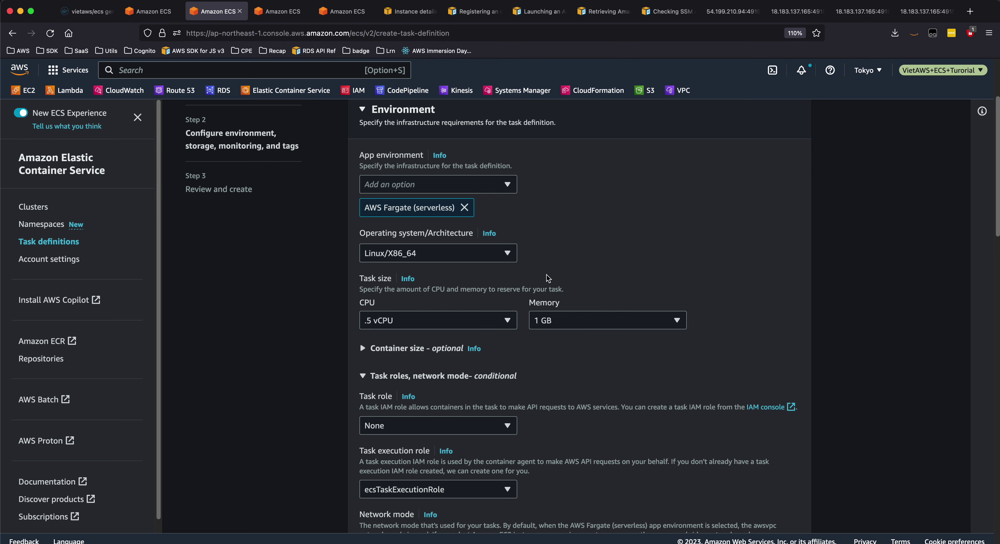
Step: Set the task size to .25 vCPU and .5 GB of memory
left_click(545, 317)
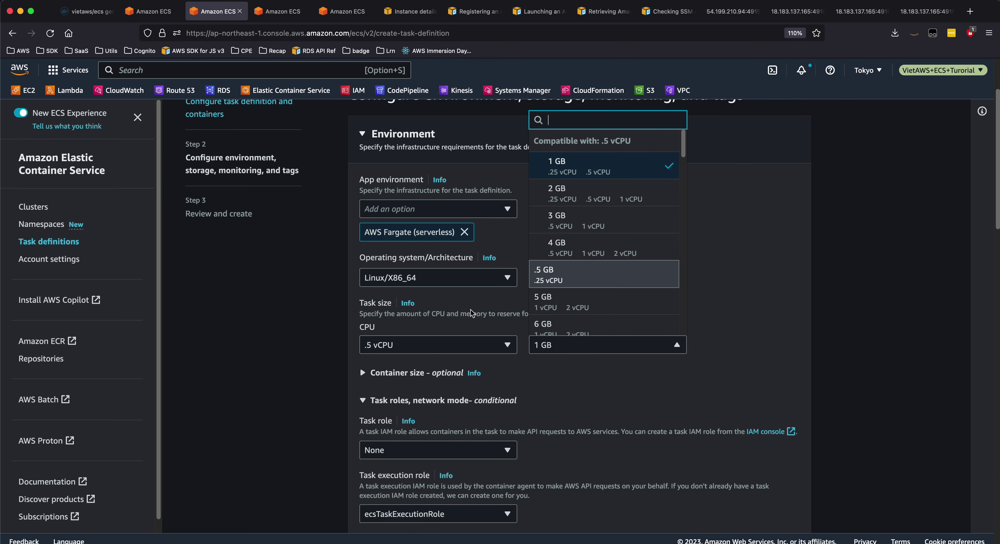
left_click(425, 345)
left_click(423, 151)
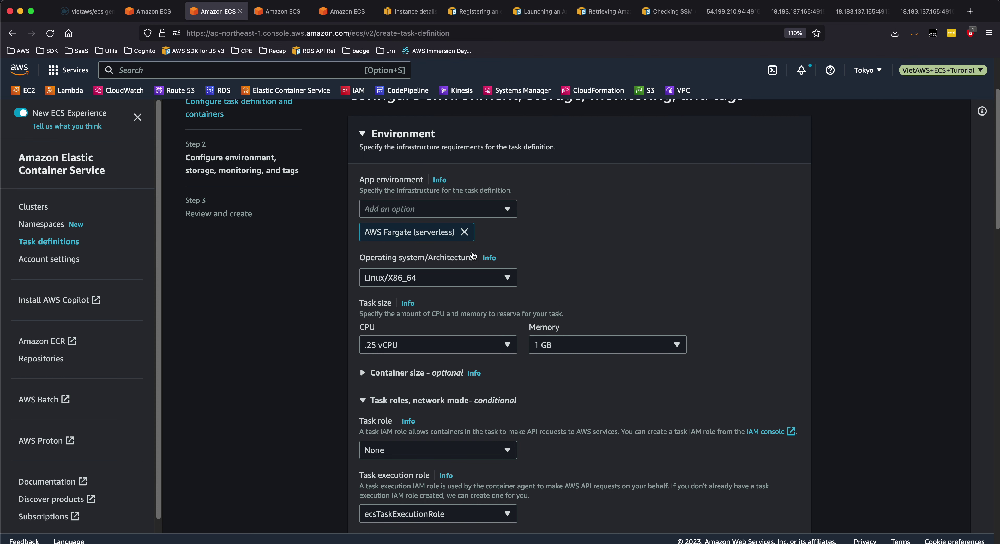
left_click(581, 343)
left_click(571, 153)
left_click(397, 374)
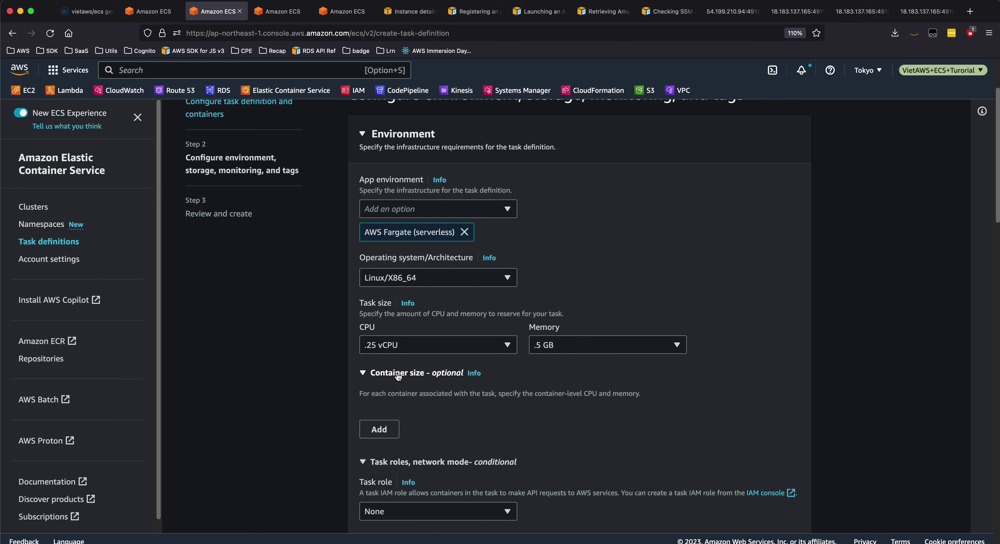
left_click(398, 432)
left_click(404, 433)
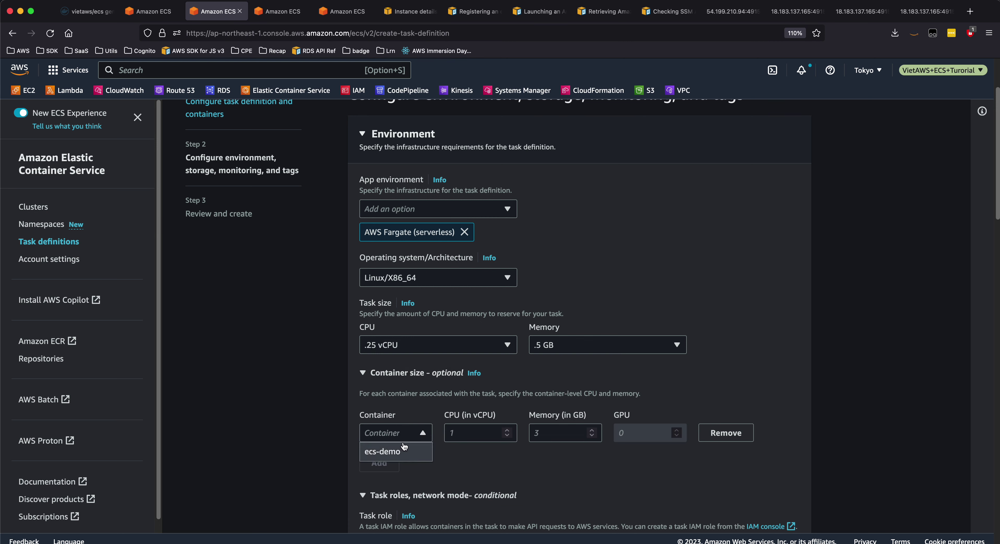
left_click(636, 437)
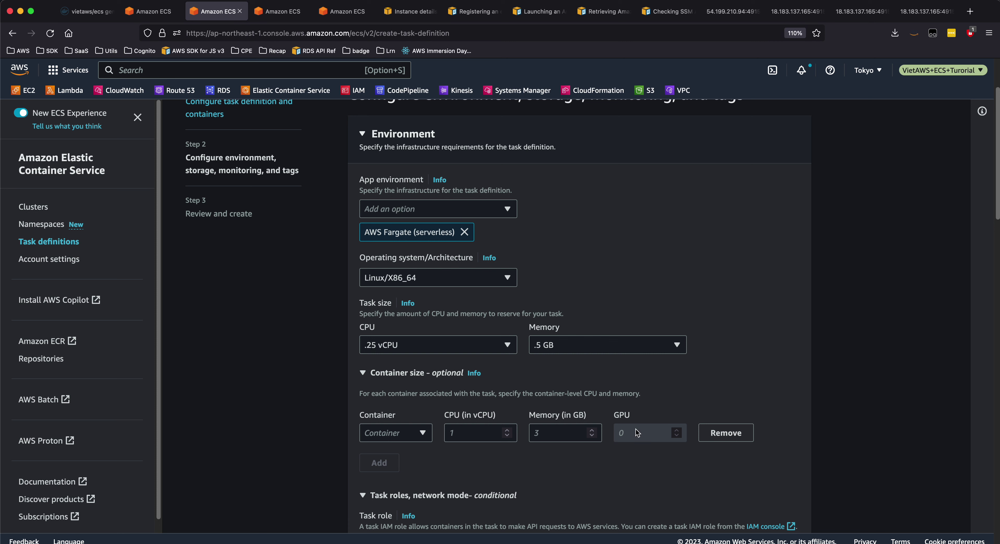
left_click(722, 431)
left_click(395, 427)
left_click(726, 433)
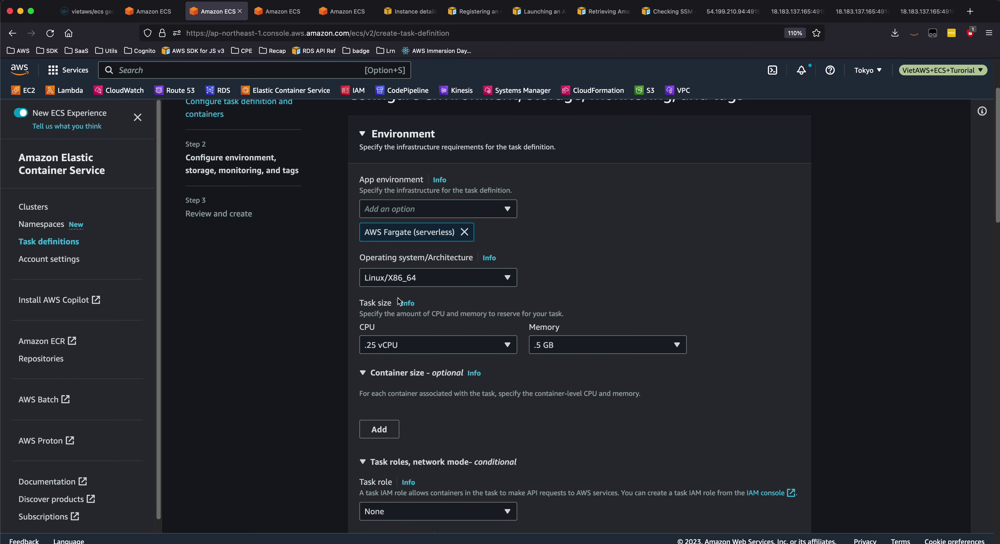
Step: Examine the available task roles, task execution roles and the network mode setting without changing them
scroll(337, 367, "down", 5)
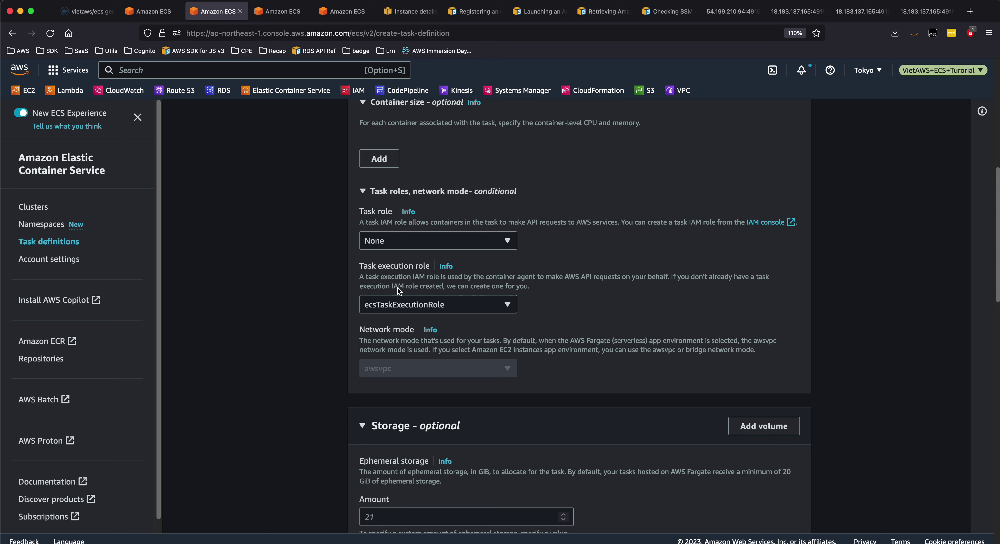
left_click(404, 242)
left_click(404, 242)
left_click(433, 307)
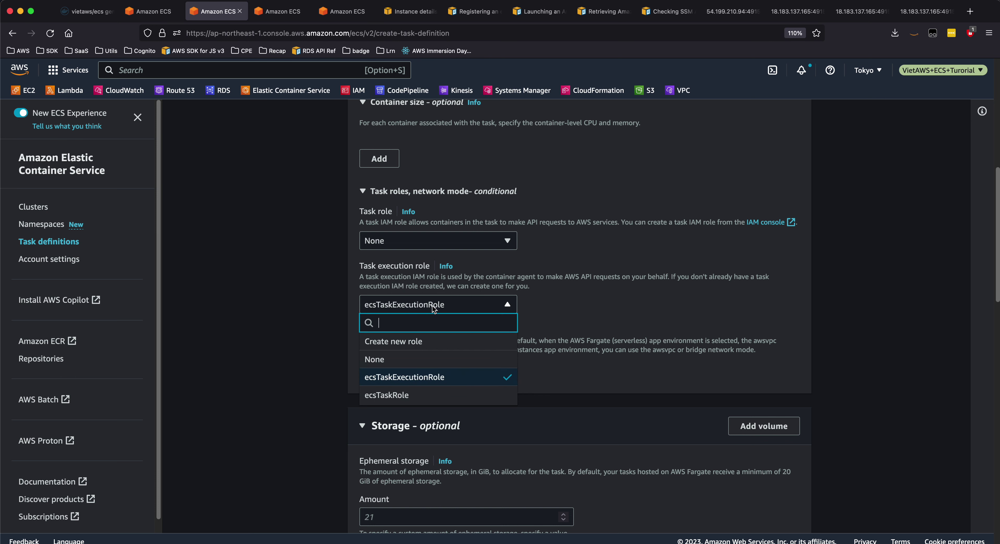
left_click(434, 307)
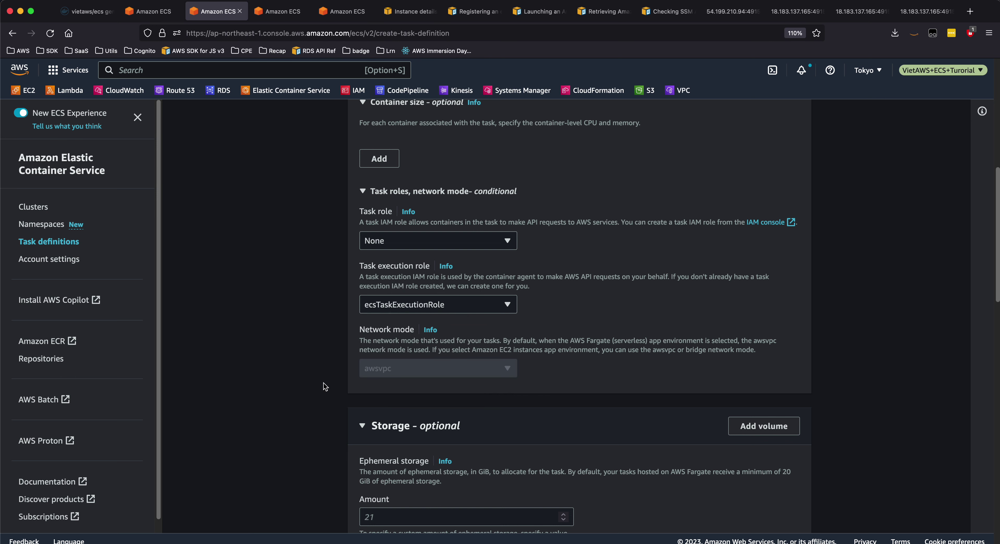
scroll(325, 384, "down", 3)
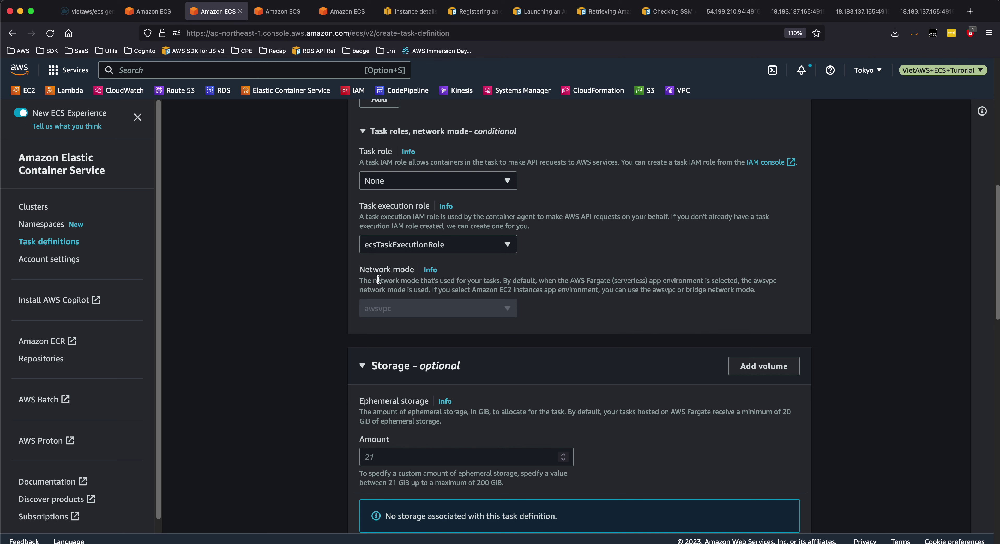
Step: Read the network mode description and its help text on the awsvpc and bridge modes
left_click_drag(376, 278, 669, 296)
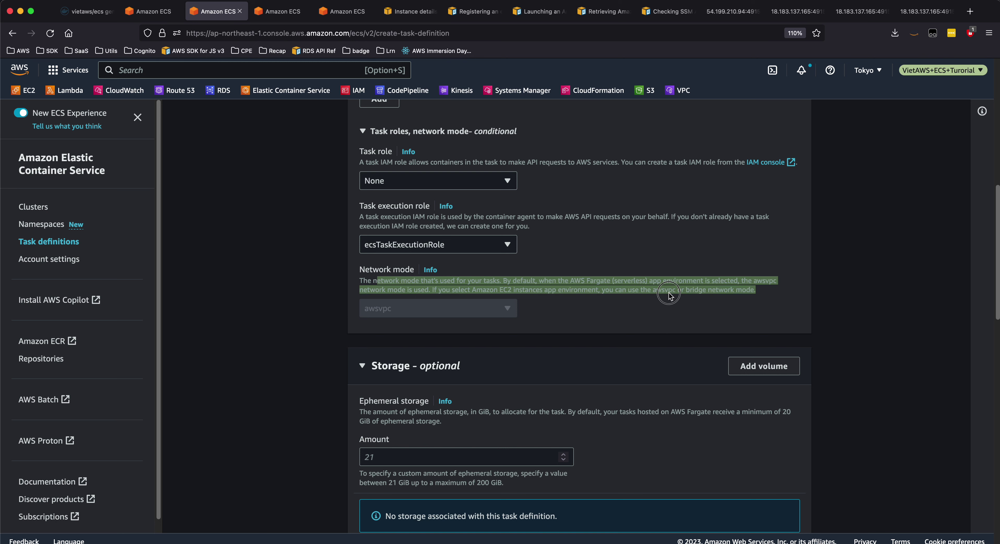
left_click(669, 296)
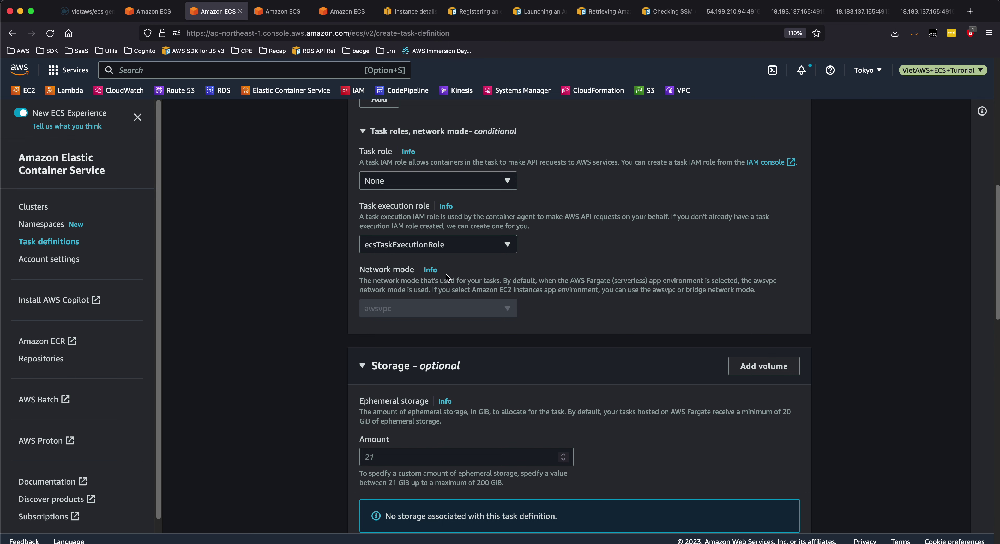
left_click(430, 271)
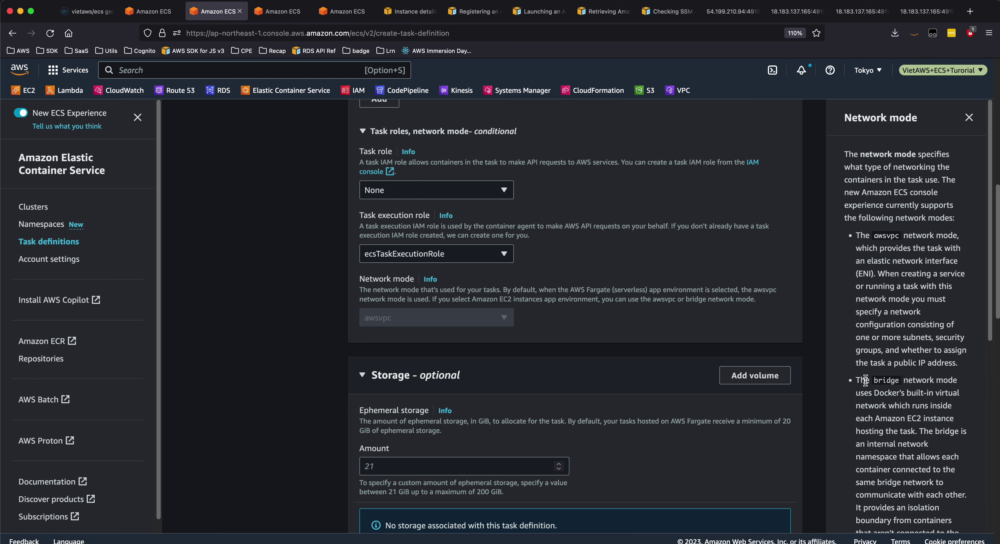
left_click_drag(868, 391, 901, 385)
scroll(901, 392, "down", 3)
scroll(901, 392, "down", 5)
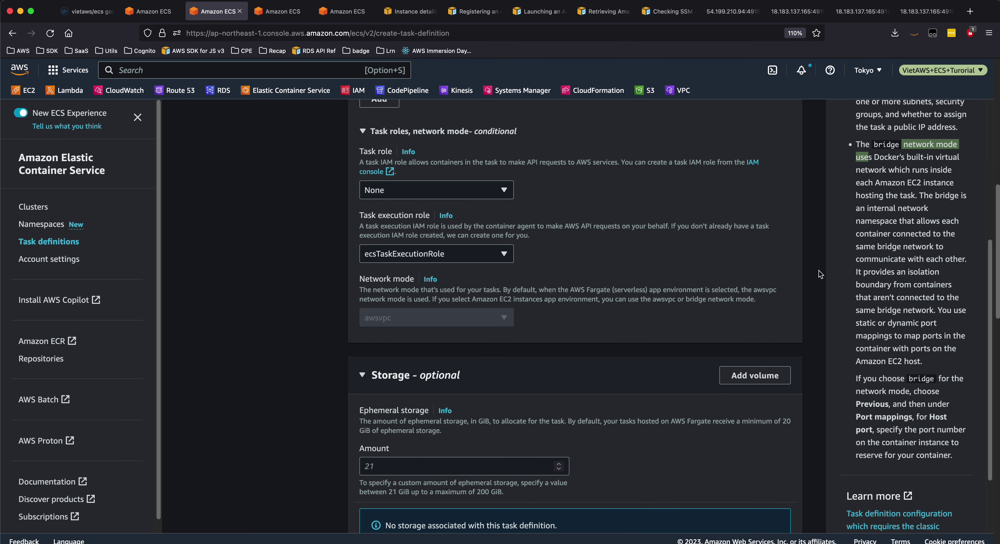
scroll(876, 233, "up", 6)
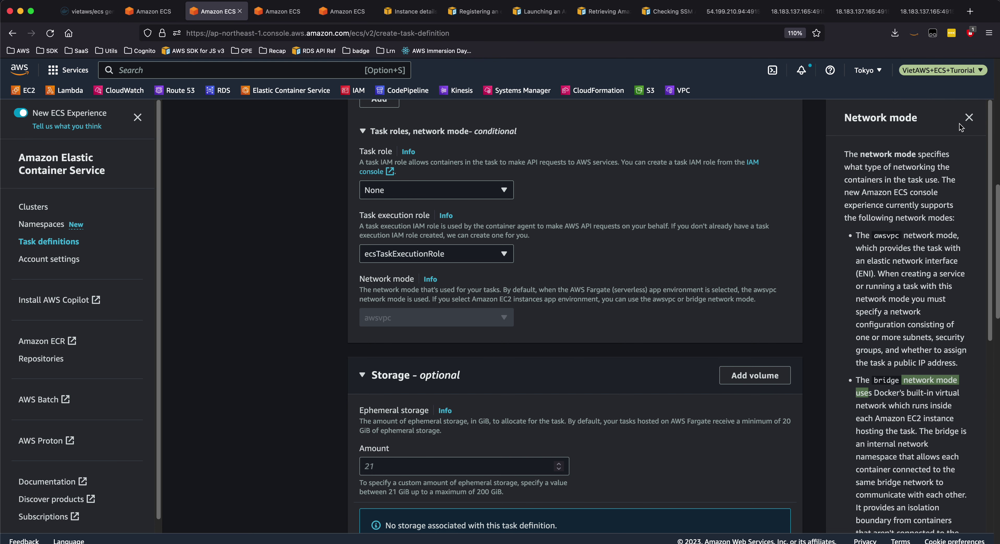
left_click(969, 118)
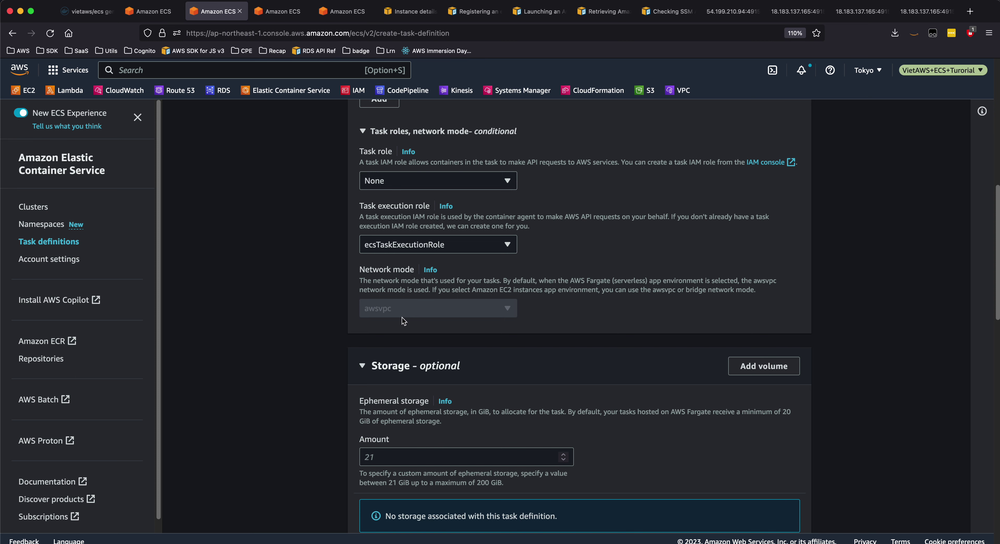
Step: Collapse the storage section and review the log collection settings for Amazon CloudWatch
scroll(292, 316, "down", 5)
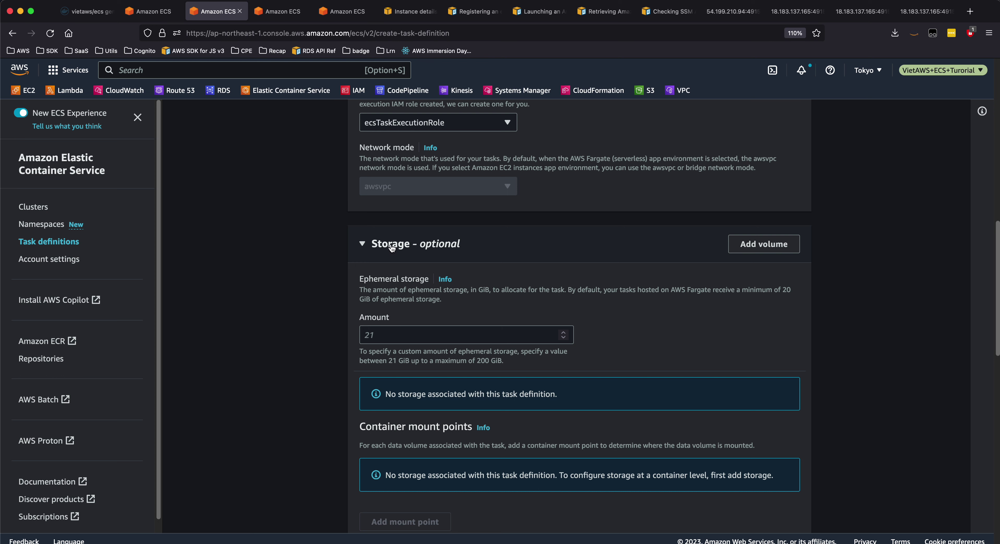
left_click(382, 243)
scroll(288, 330, "down", 5)
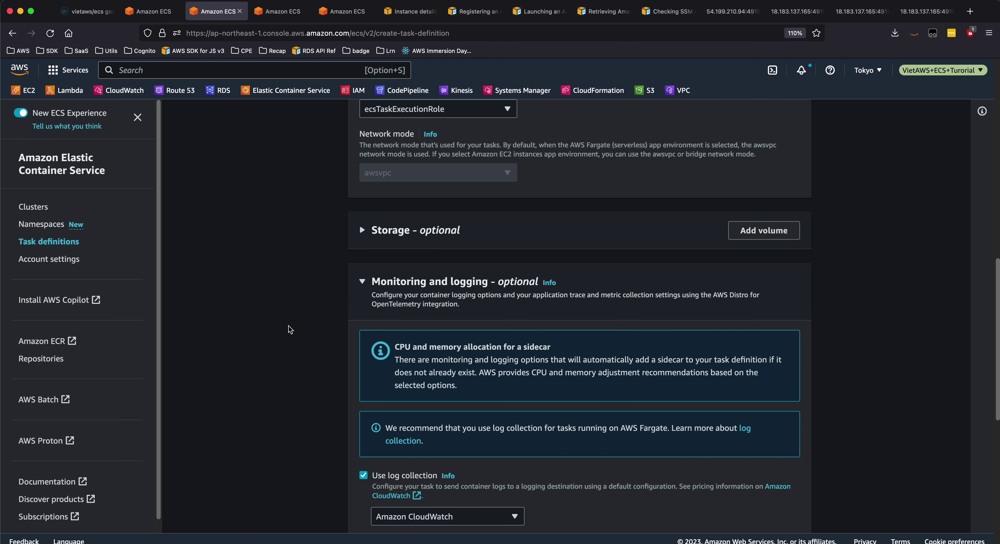
scroll(384, 396, "down", 2)
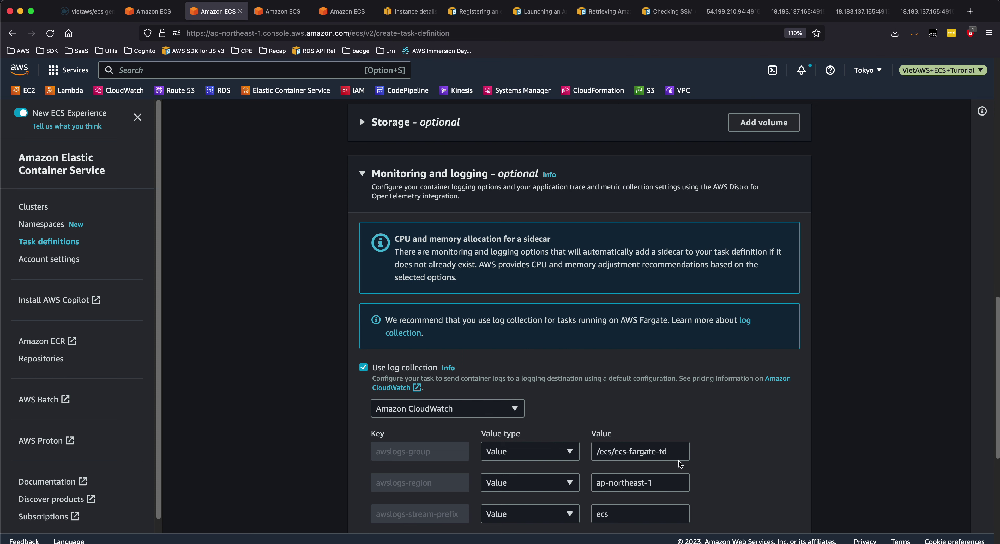
left_click_drag(614, 451, 676, 453)
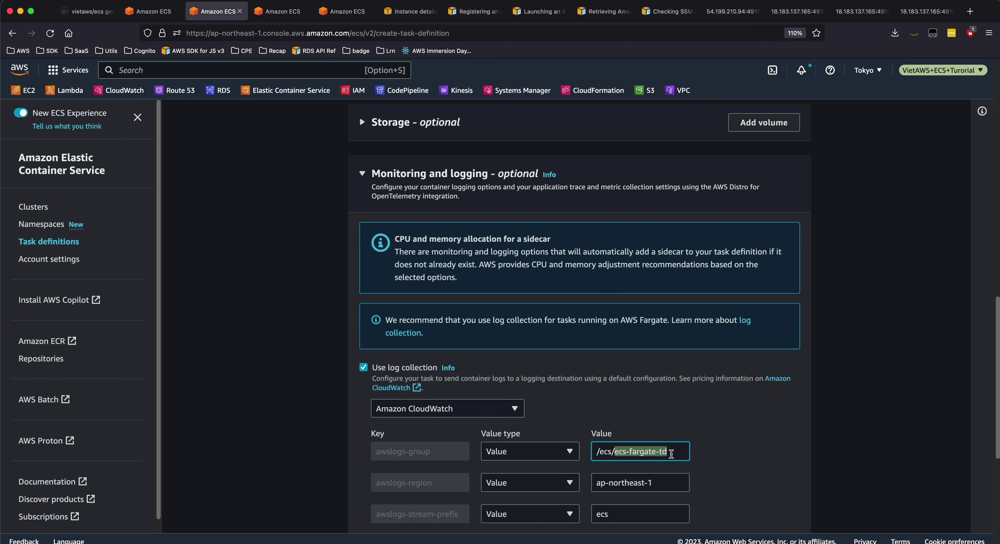
scroll(667, 456, "down", 7)
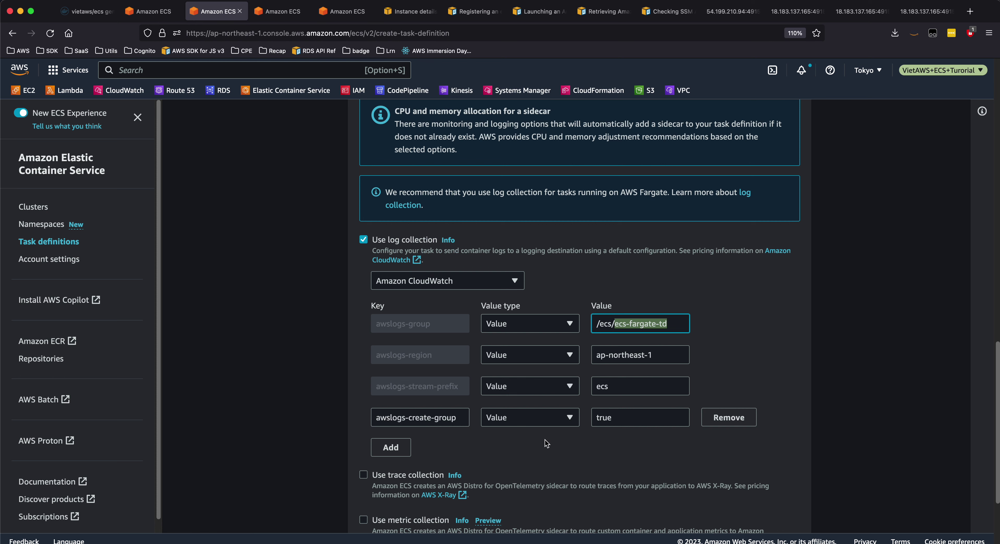
scroll(308, 415, "down", 7)
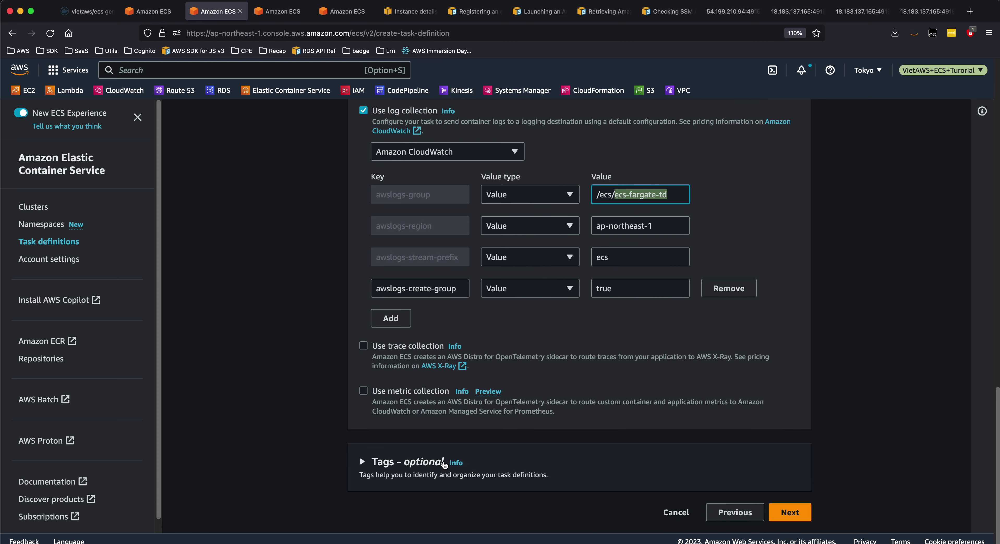
Step: Add a tag to the task definition with the key project and the value ecs
left_click(391, 479)
scroll(391, 480, "down", 3)
left_click(386, 492)
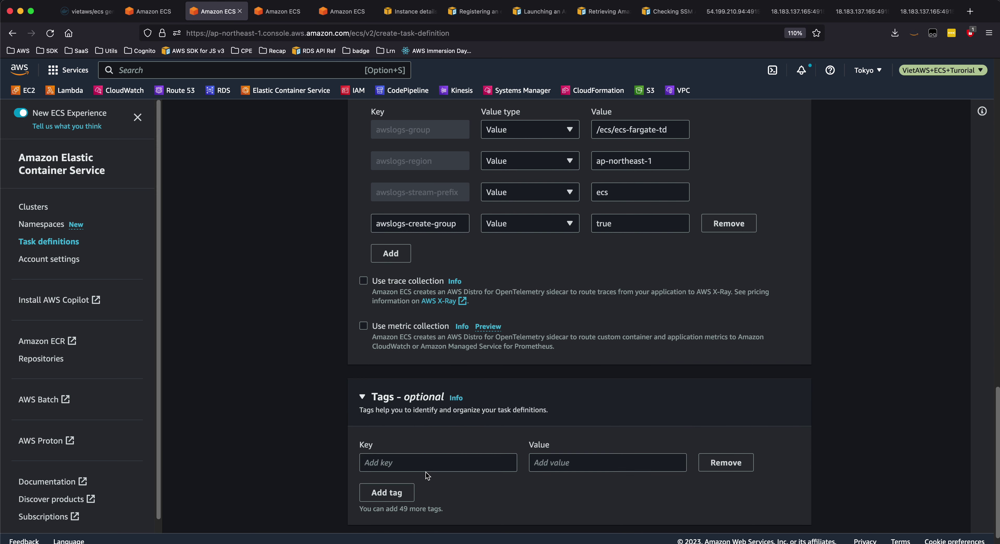
left_click(427, 466)
type("project")
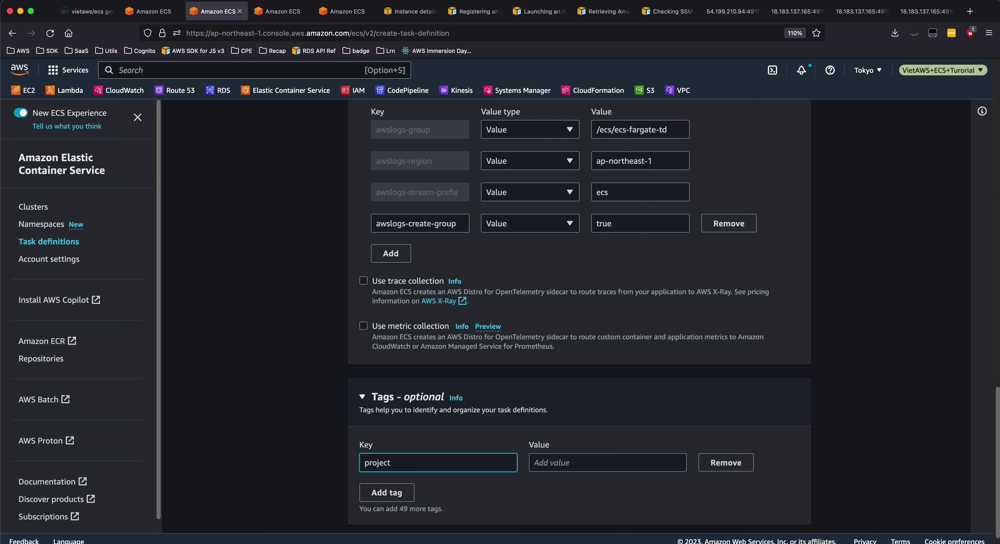
left_click(534, 463)
type("ecs")
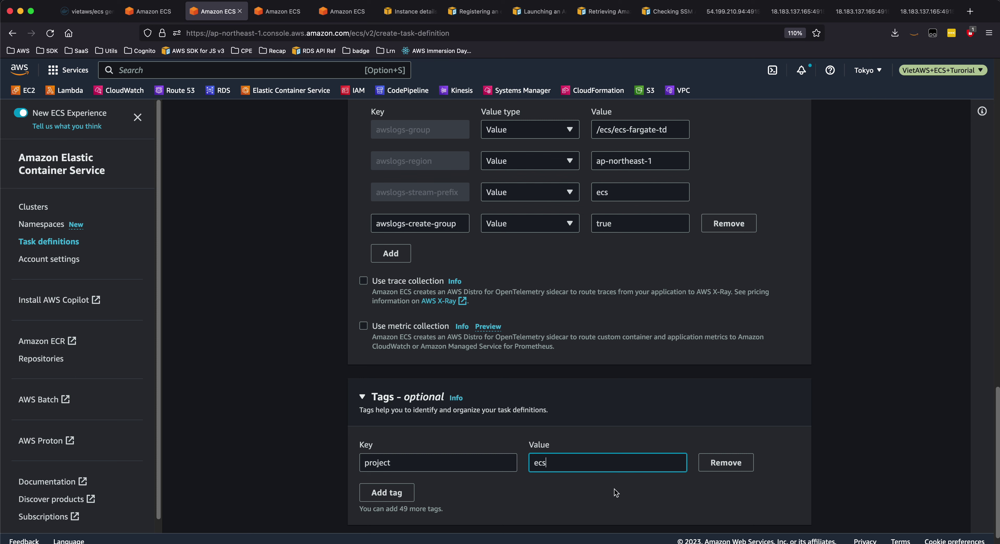
left_click(613, 494)
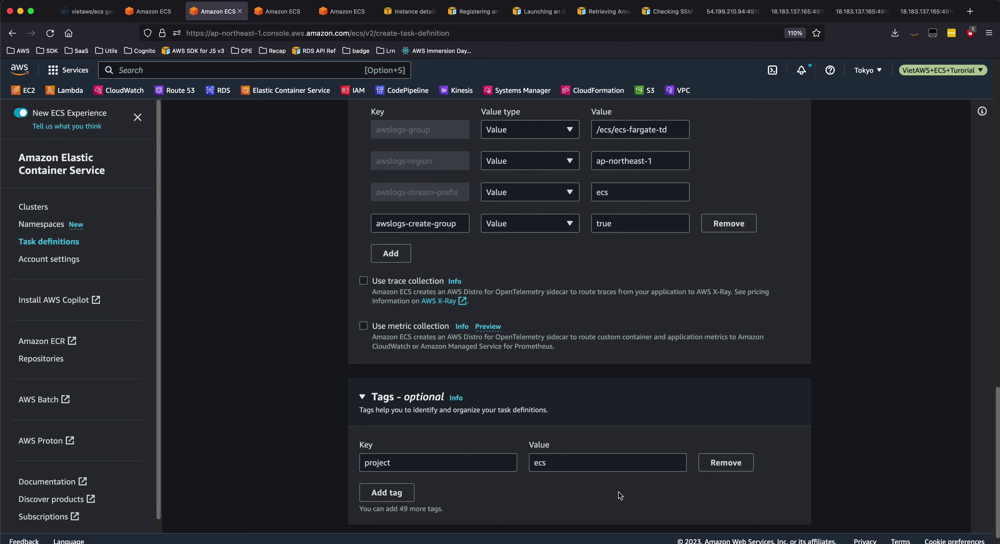
Step: Proceed to the review of the task definition and create it
scroll(710, 505, "down", 1)
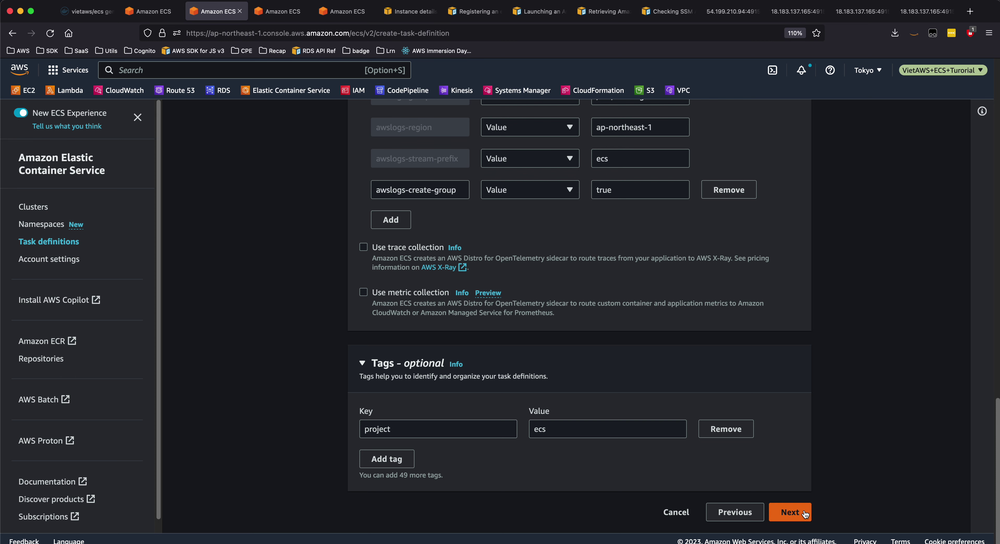
left_click(804, 513)
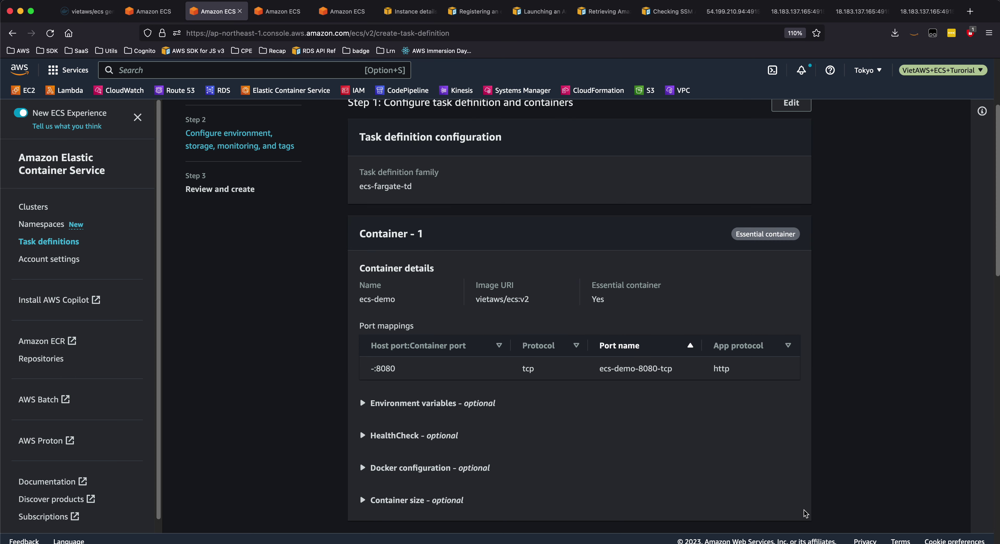
scroll(667, 480, "down", 15)
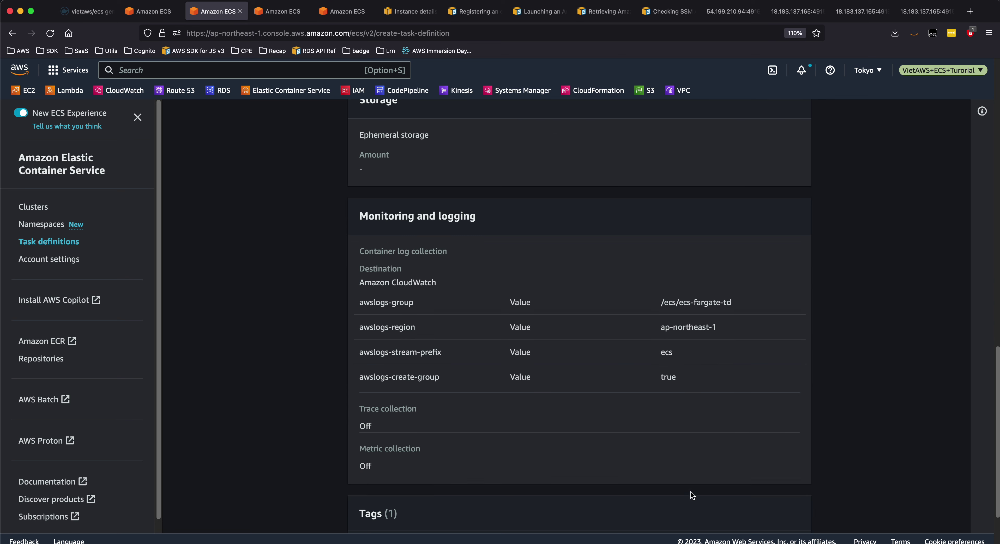
left_click(801, 521)
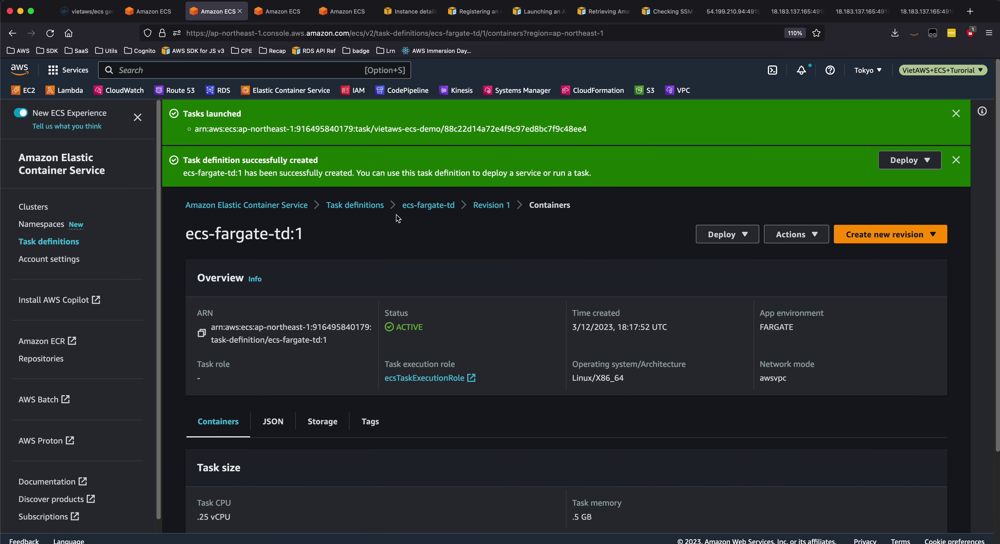
Step: Open the vietaws-ecs-demo cluster and start creating a new service in it
left_click(355, 206)
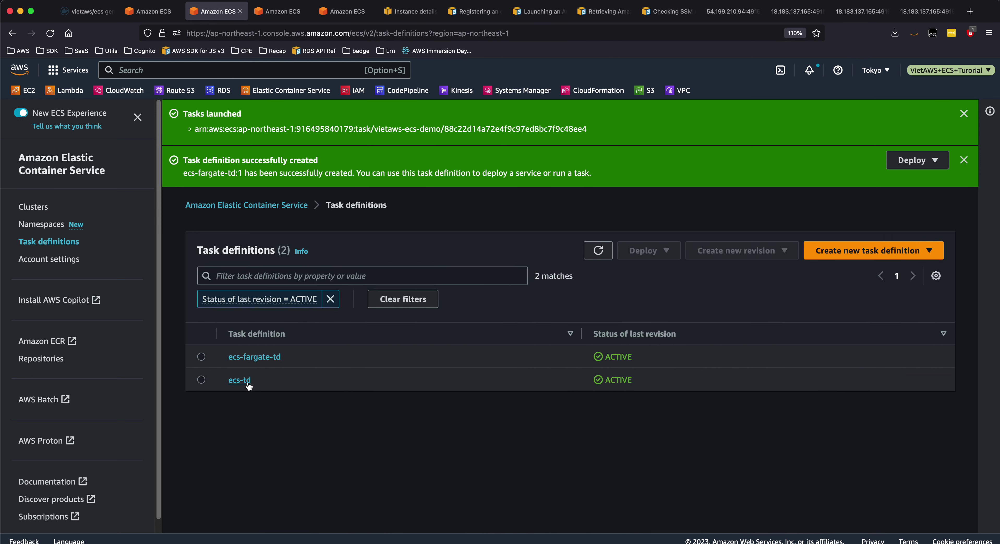
left_click(34, 208)
left_click(247, 361)
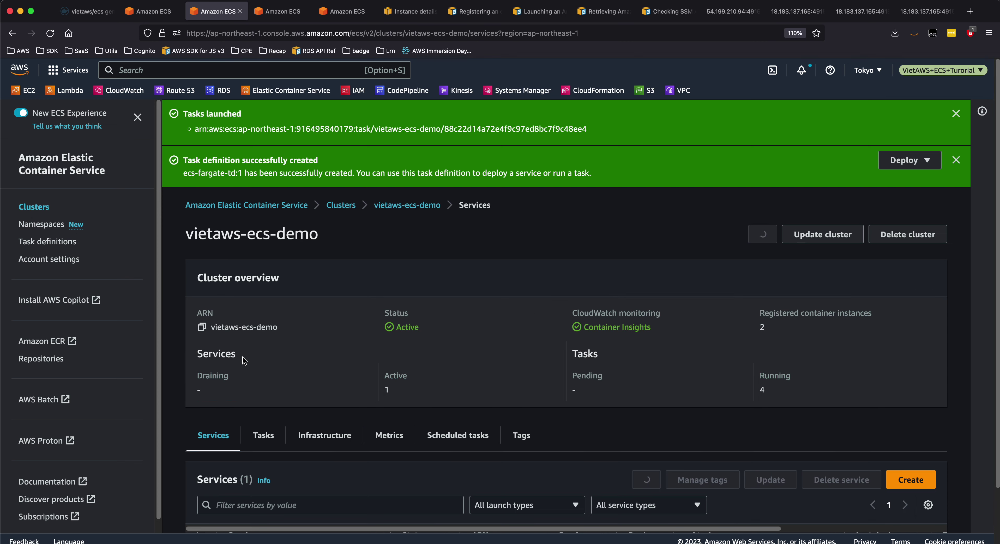
scroll(430, 403, "down", 3)
left_click(904, 414)
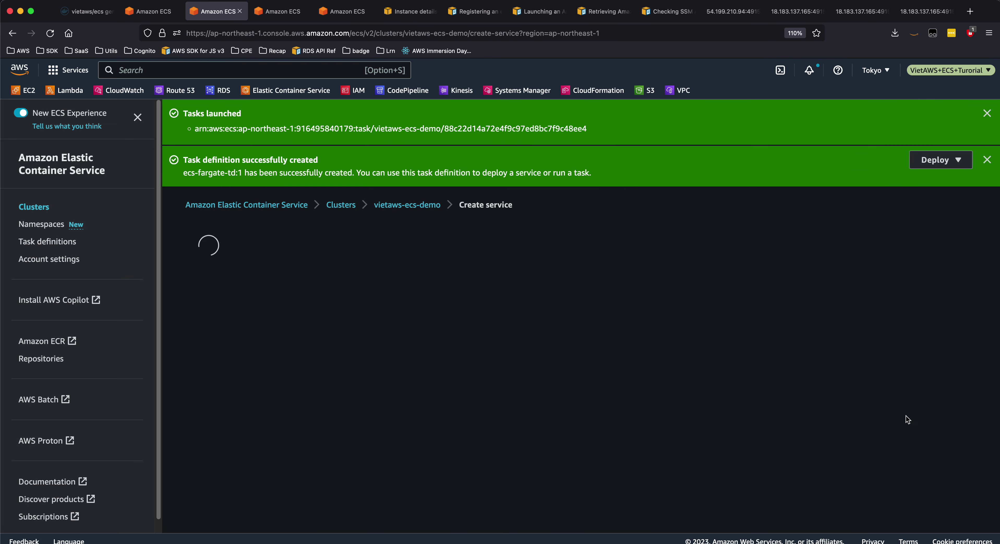
Step: Set the service's compute option to Launch type, with FARGATE as the launch type
scroll(280, 372, "down", 5)
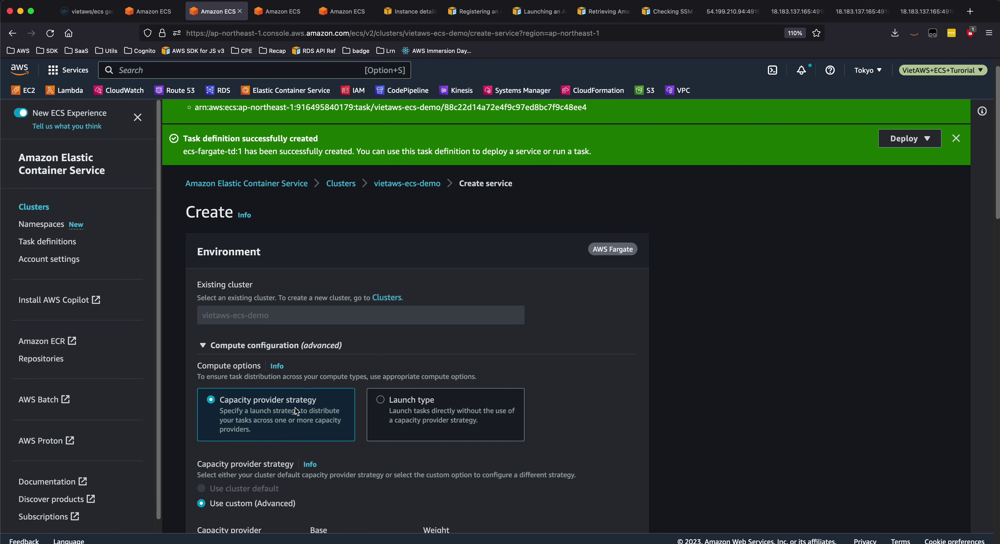
left_click(412, 319)
left_click(413, 319)
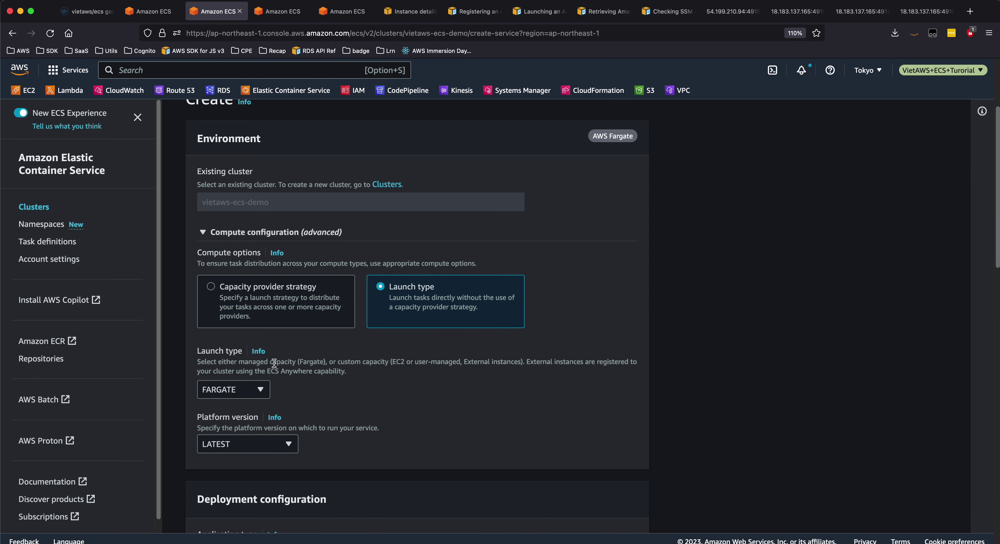
left_click(223, 391)
left_click(227, 394)
scroll(348, 458, "down", 7)
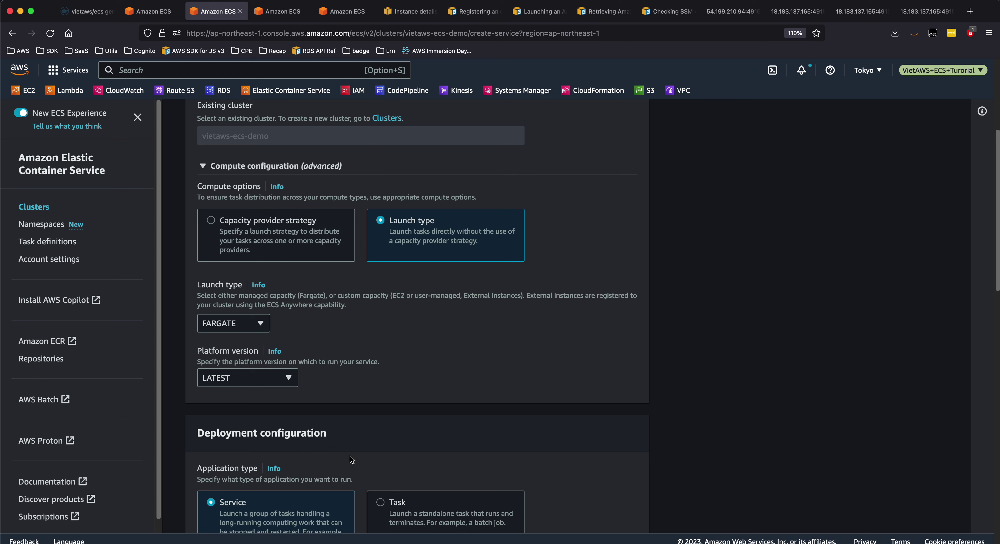
Step: Select the ecs-fargate-td task definition family for the service and name the service demo-fargate-svc
scroll(349, 457, "down", 5)
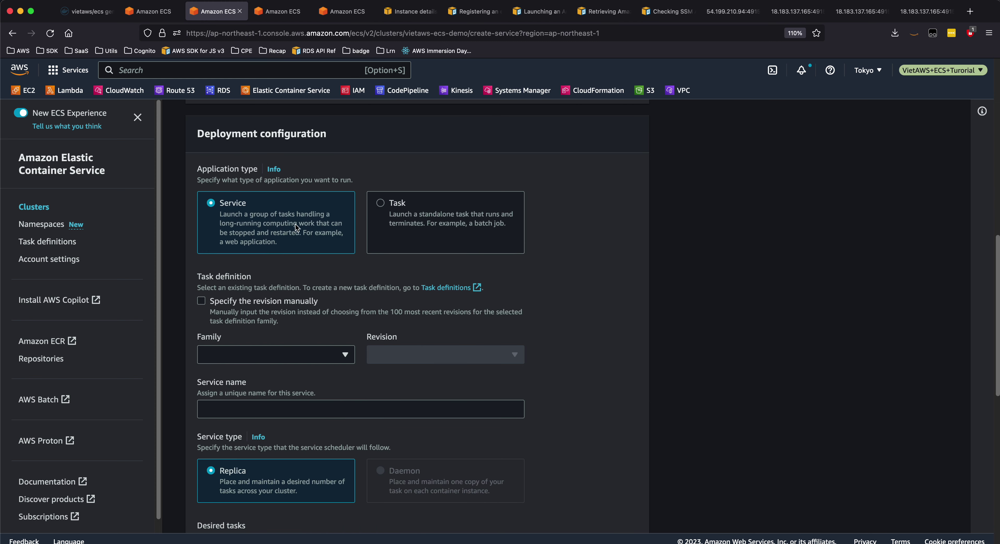
left_click(320, 363)
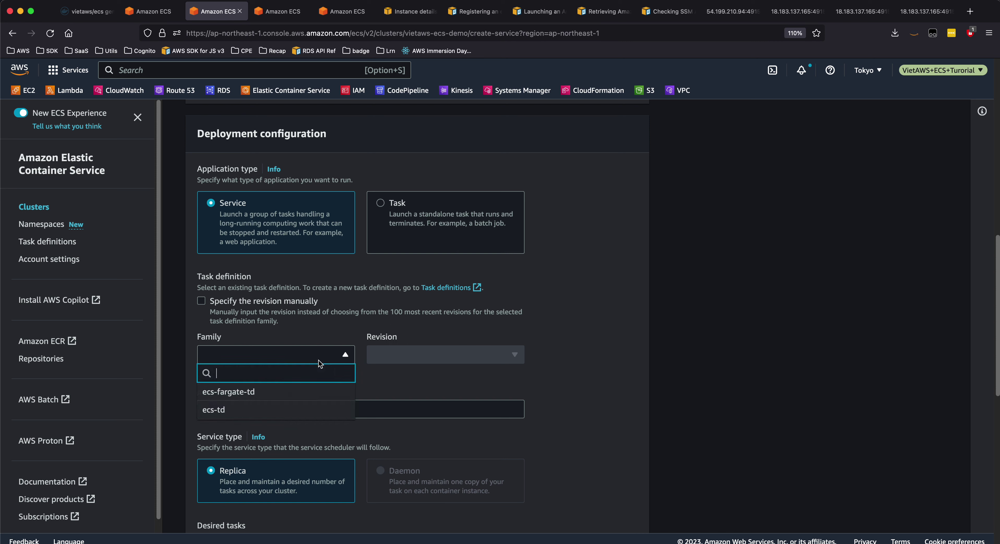
left_click(262, 392)
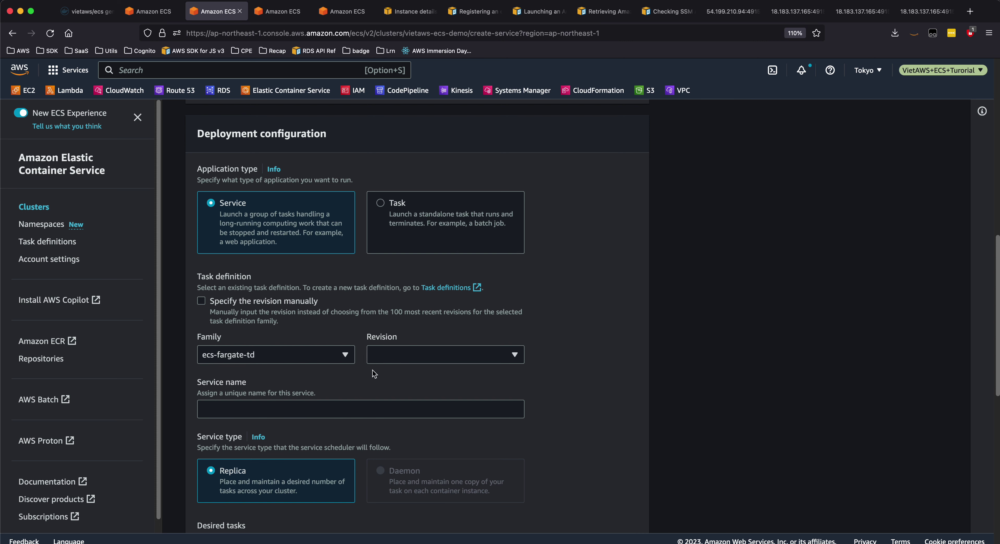
left_click(268, 413)
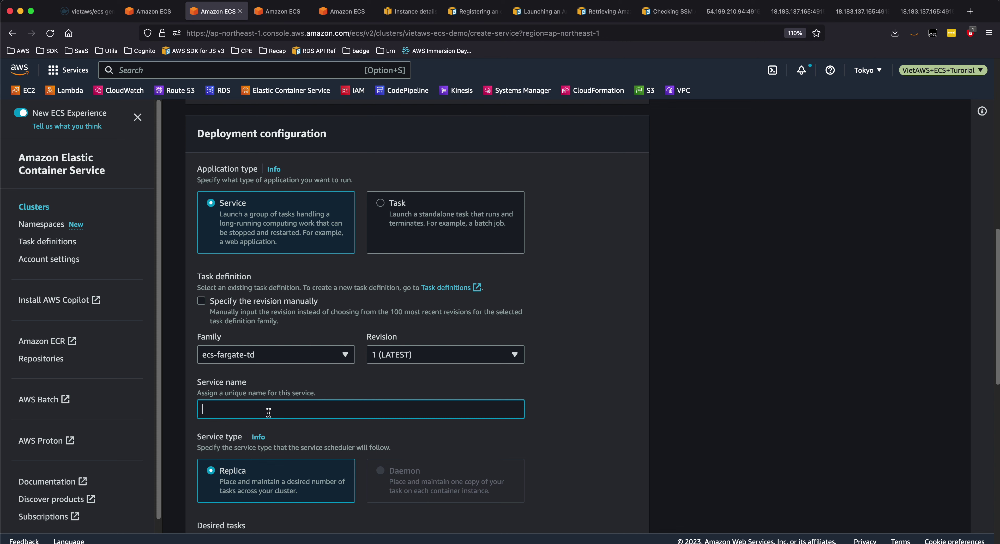
type("demo-fargate-svc")
scroll(329, 469, "down", 4)
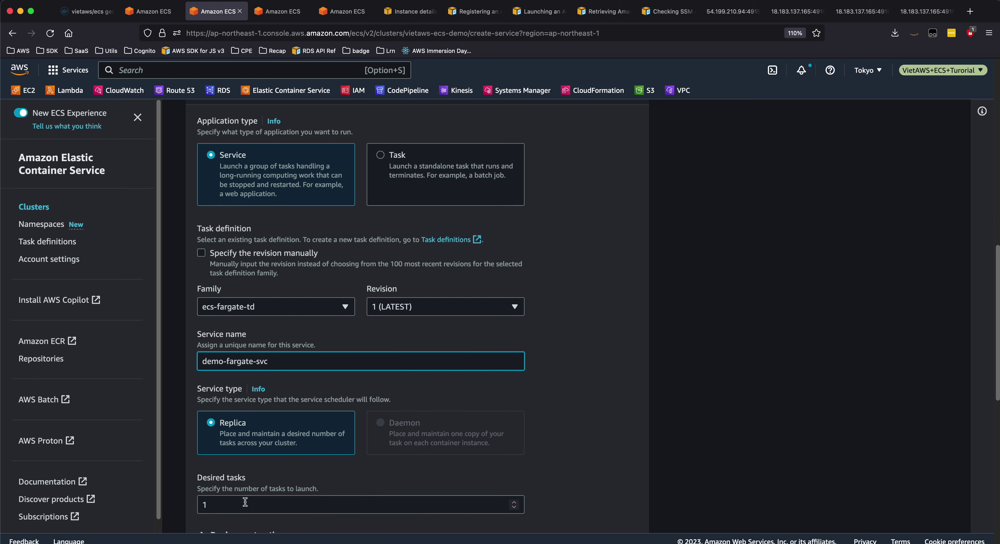
Step: Expand the deployment options and look through the running task limits and the remaining service configuration sections
scroll(217, 474, "down", 8)
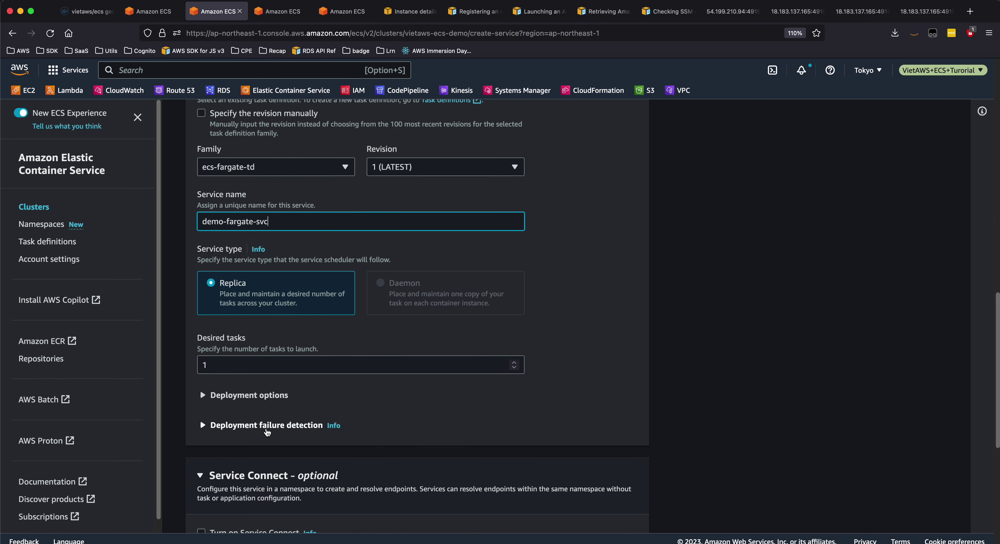
left_click(241, 342)
scroll(282, 396, "down", 9)
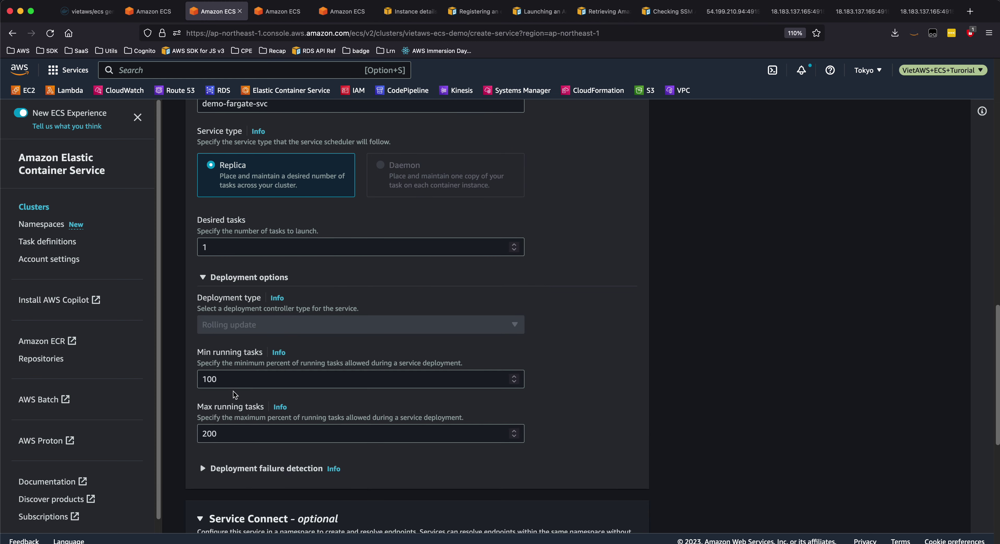
scroll(283, 400, "down", 9)
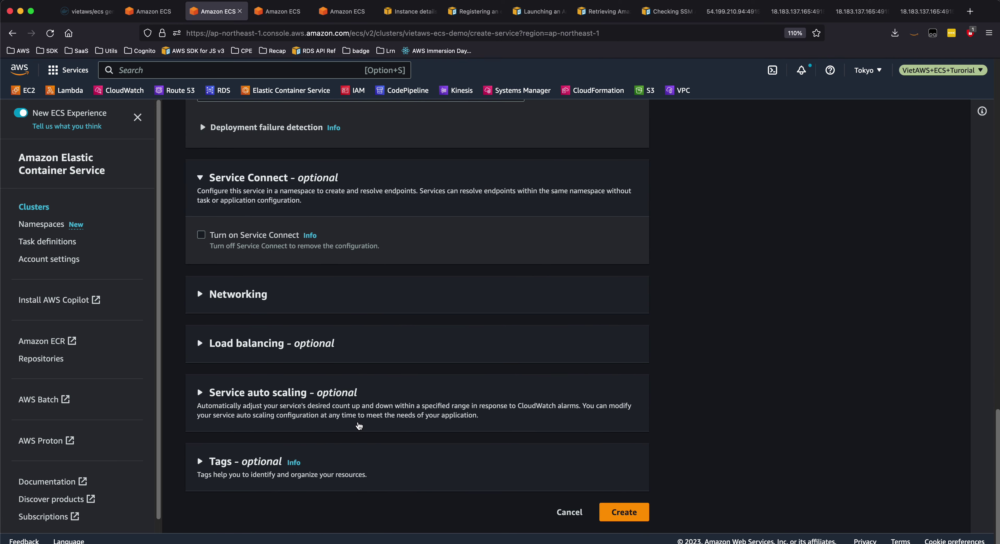
scroll(311, 426, "up", 2)
scroll(309, 426, "up", 1)
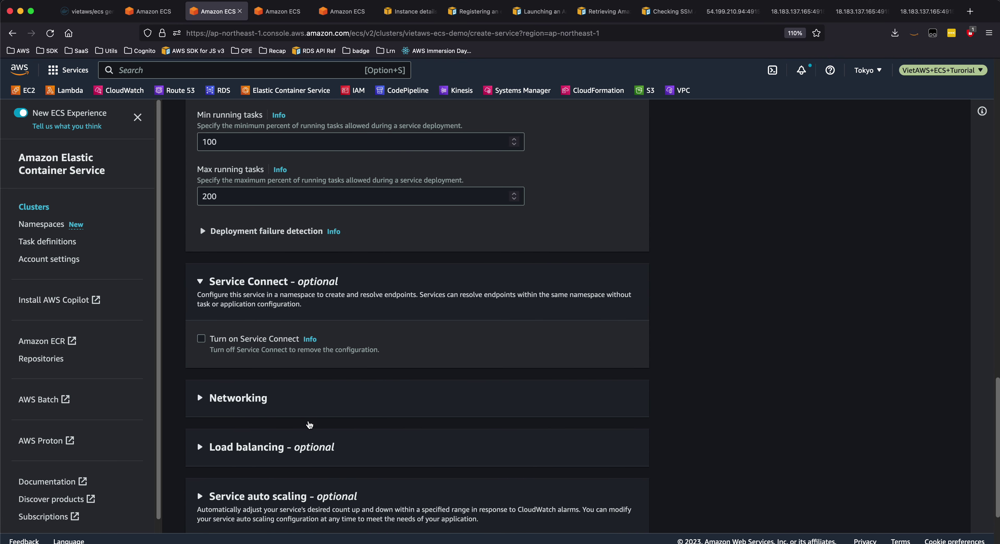
Step: Expand the service's Networking section and examine the selected VPC and subnets
left_click(253, 403)
scroll(380, 423, "down", 6)
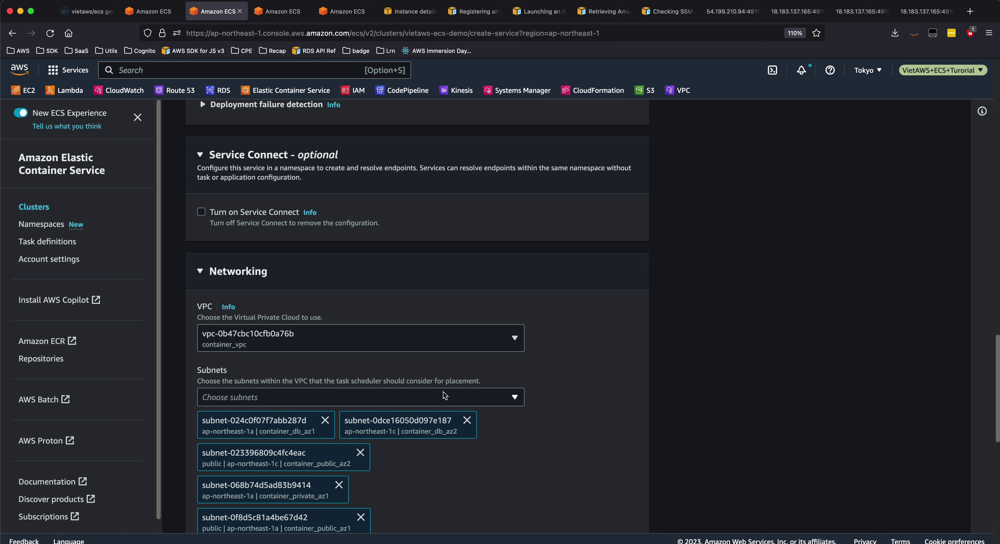
Step: Switch to Terminal, go to the ecs-simple-app session and clear its screen
mouse_move(300, 542)
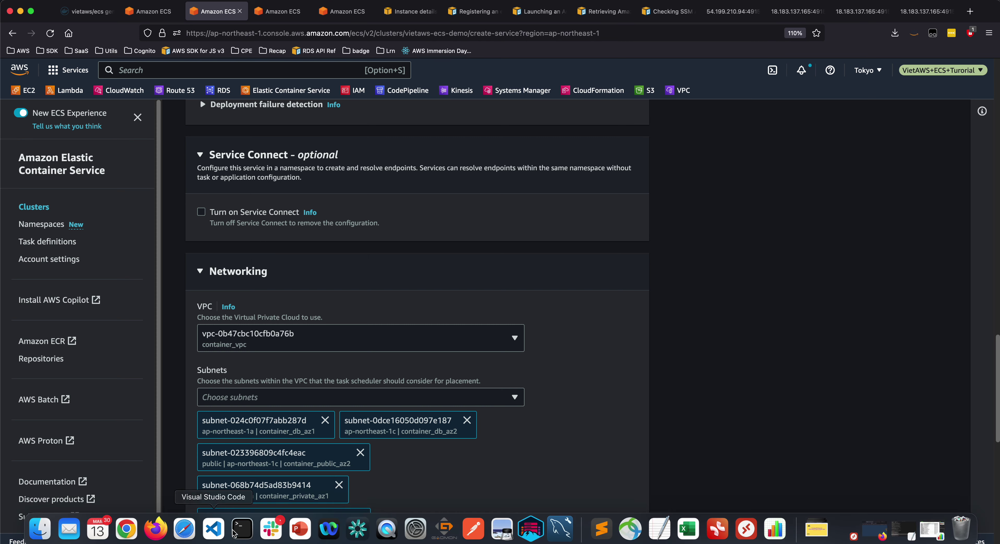
left_click(243, 540)
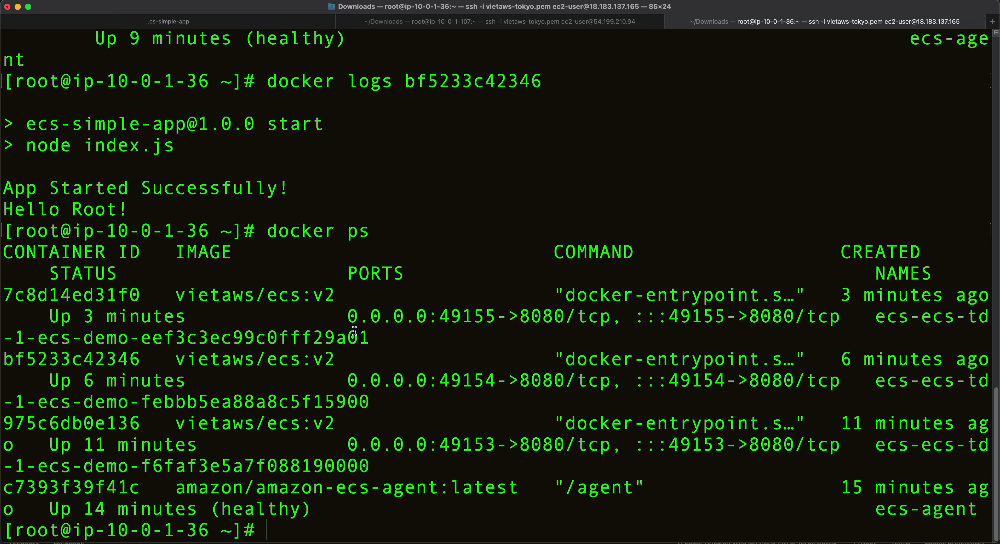
left_click(225, 21)
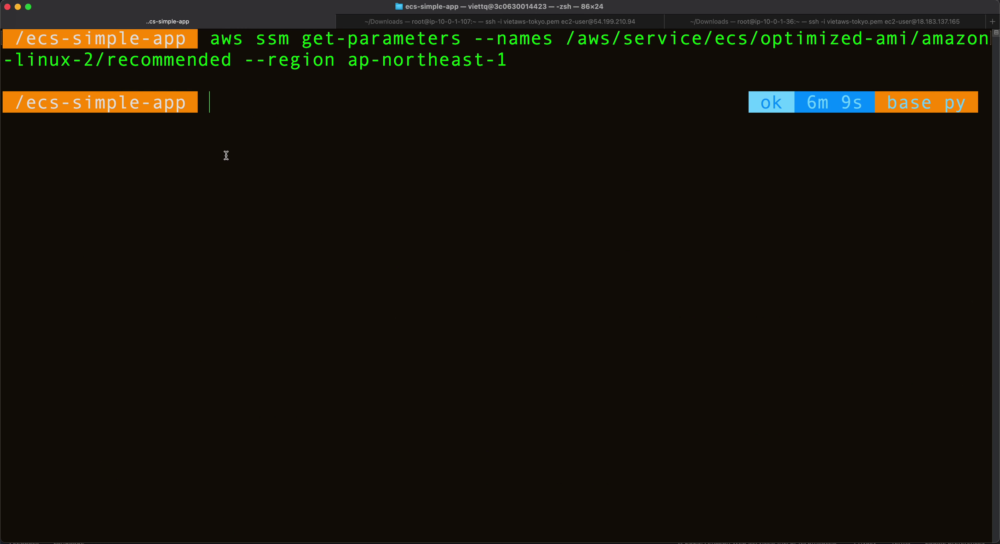
type("clear")
key("Return")
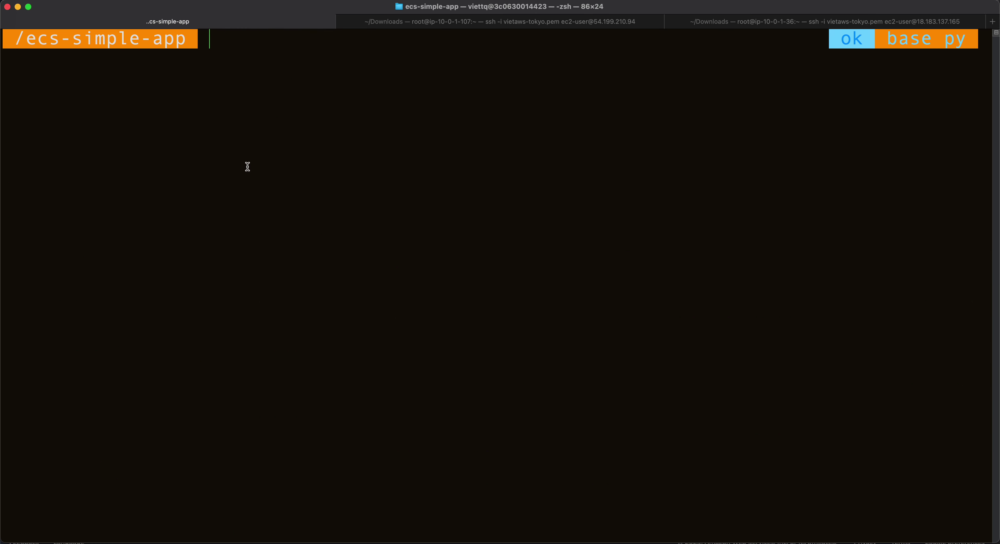
Step: Start ScreenBrush annotation over the blank terminal and show its toolbar
key("ctrl+shift+a")
key("Escape")
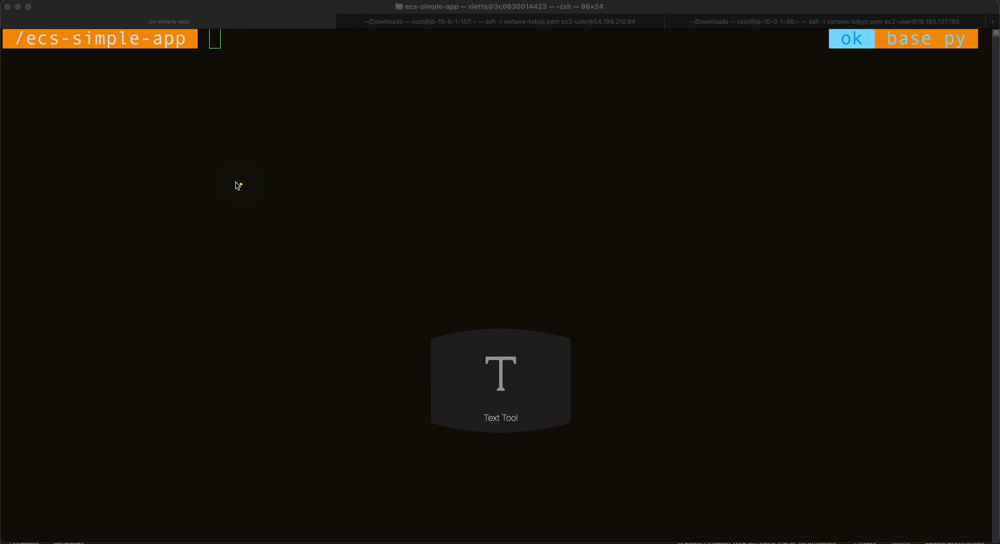
left_click(673, 3)
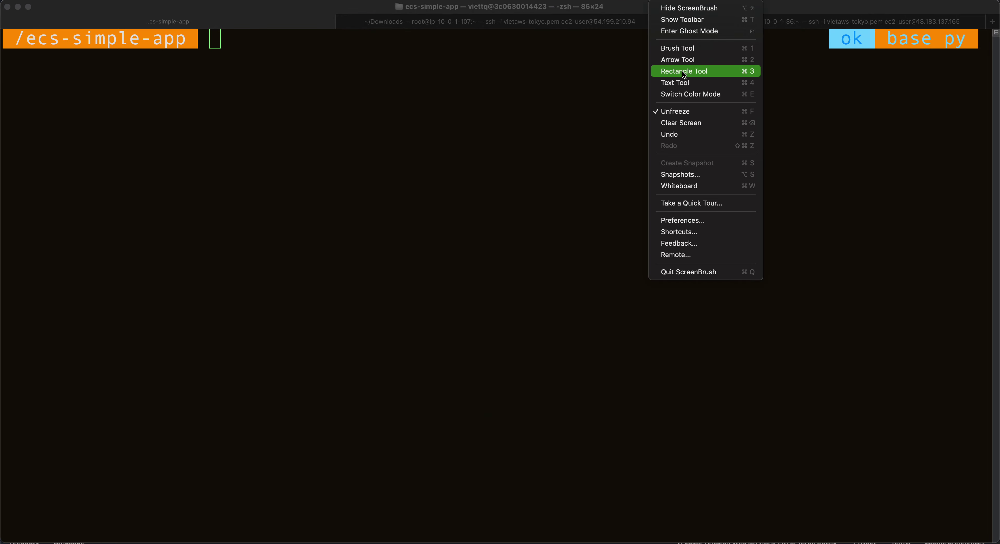
left_click(695, 22)
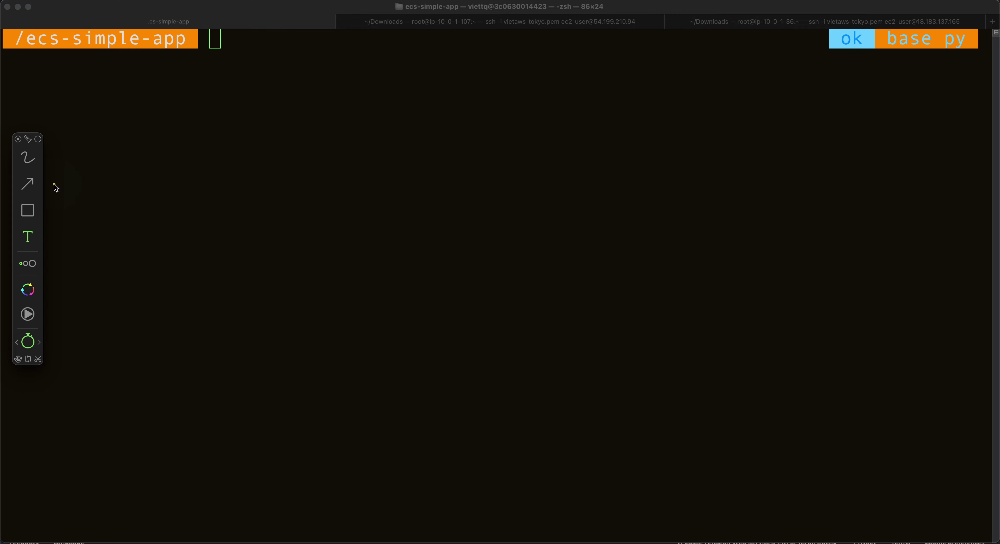
Step: Draw a large rectangle in the middle of the terminal with three wide rectangles stacked inside it
left_click(28, 211)
left_click_drag(167, 117, 702, 453)
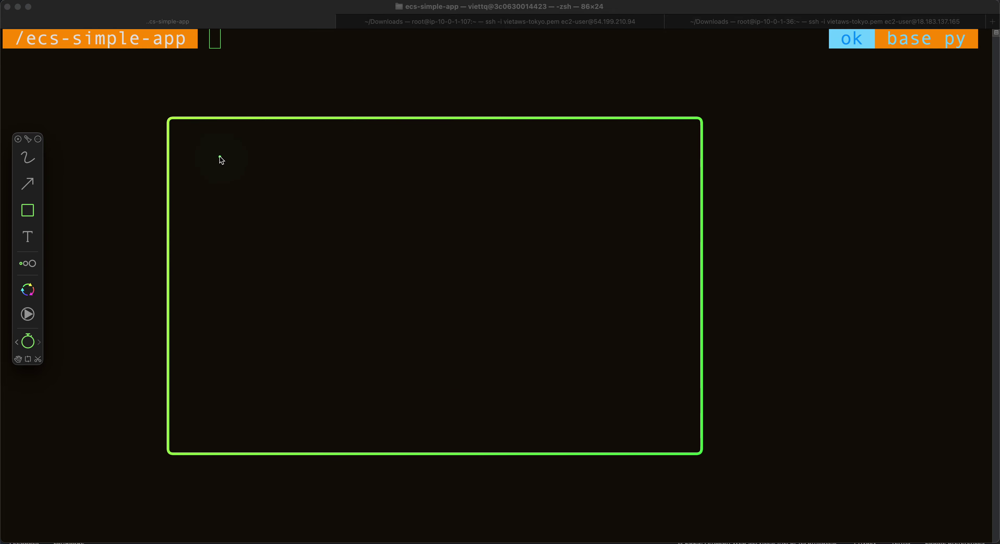
left_click_drag(218, 155, 625, 243)
left_click_drag(231, 267, 622, 347)
left_click_drag(223, 378, 646, 442)
Step: Label the upper inner rectangle "public" and the middle one "private/container" with the Text Tool
left_click(28, 237)
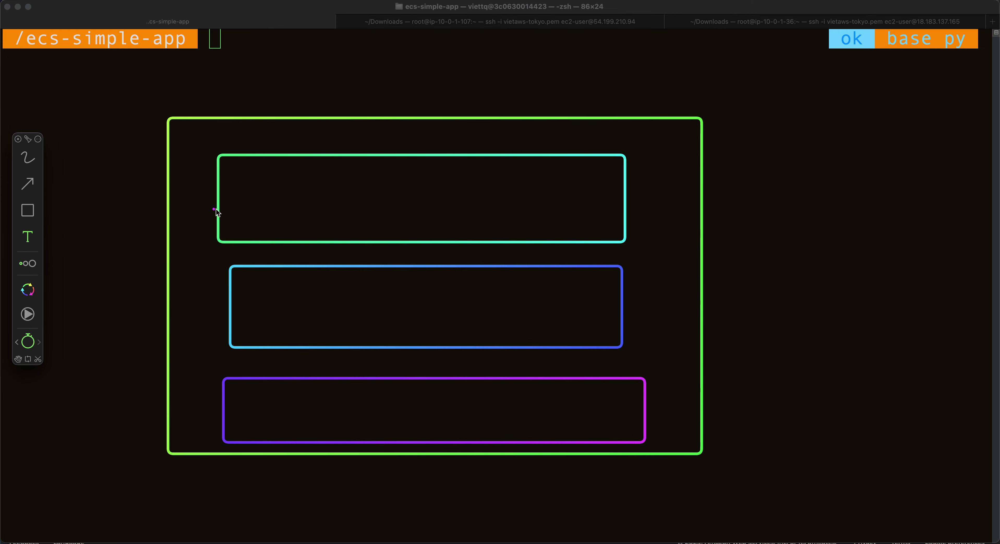
left_click(259, 196)
type("public")
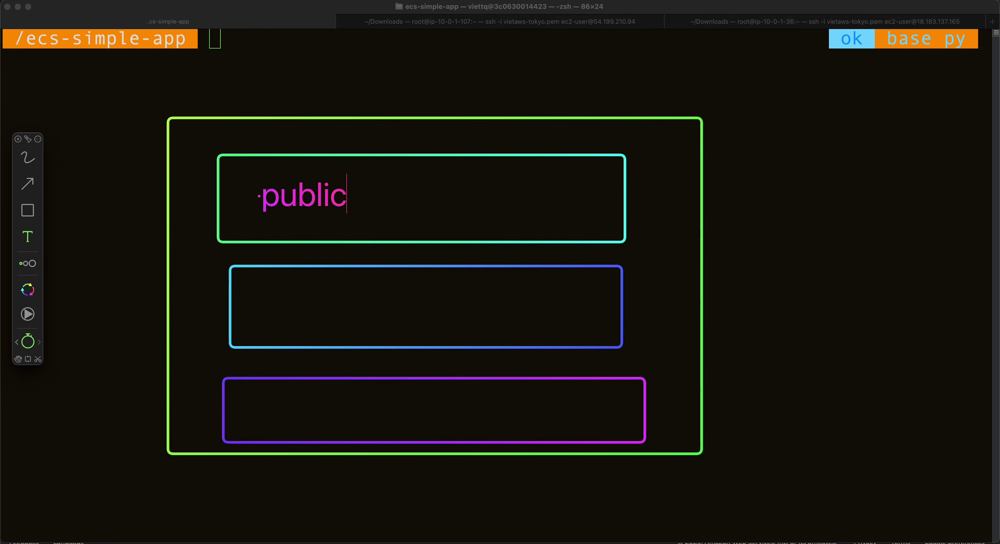
left_click(270, 309)
type("pri")
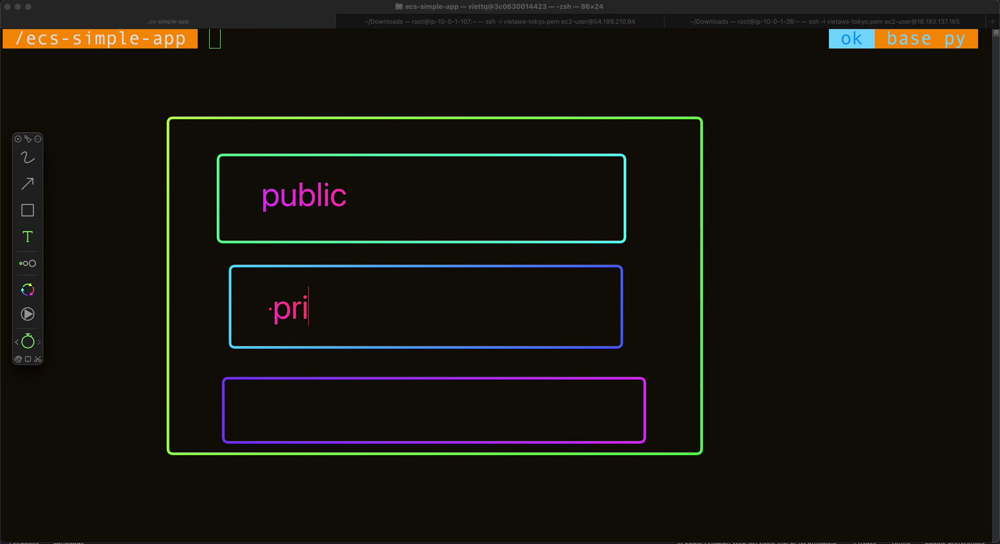
type("vate/container")
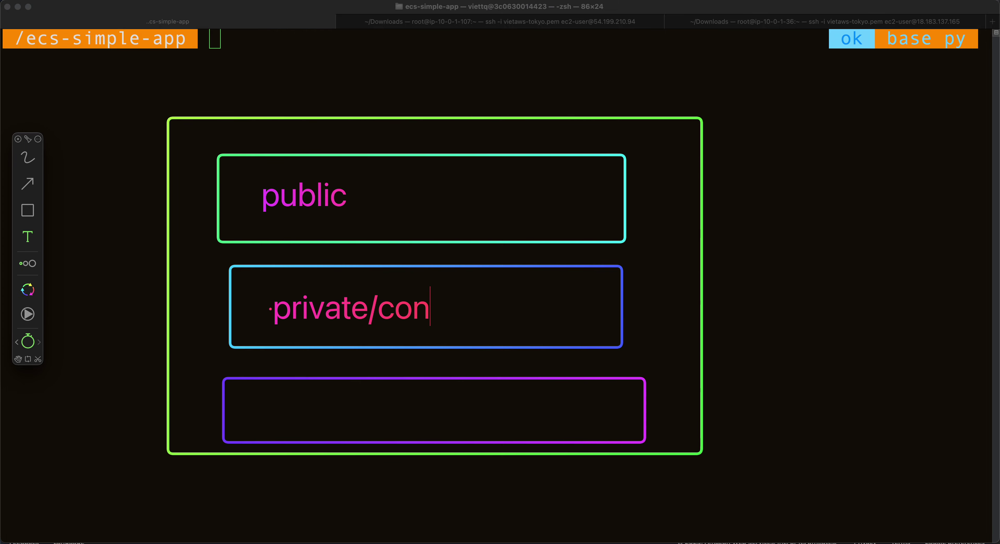
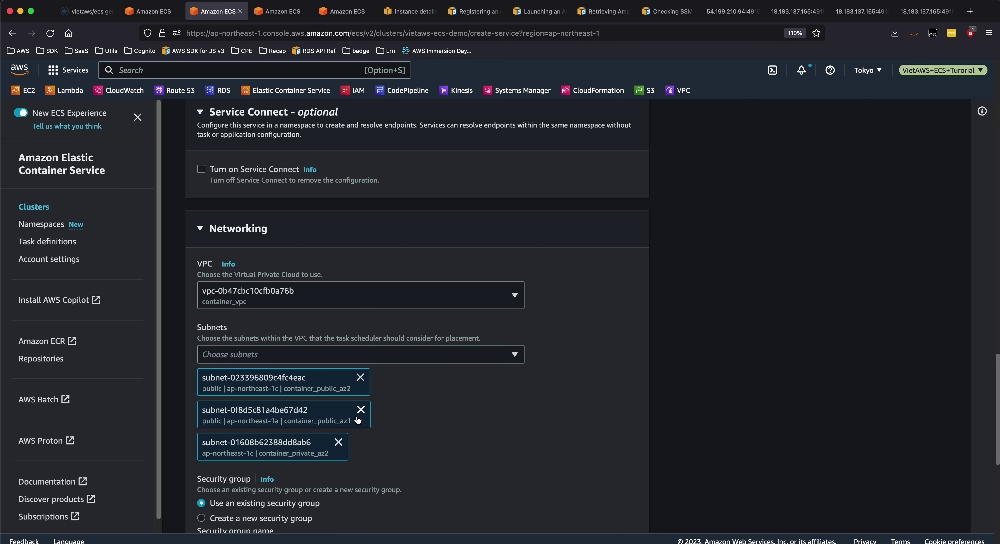
Step: Remove the container_private_az2 subnet from the service's networking settings
left_click(338, 442)
scroll(411, 450, "down", 2)
scroll(411, 450, "down", 2)
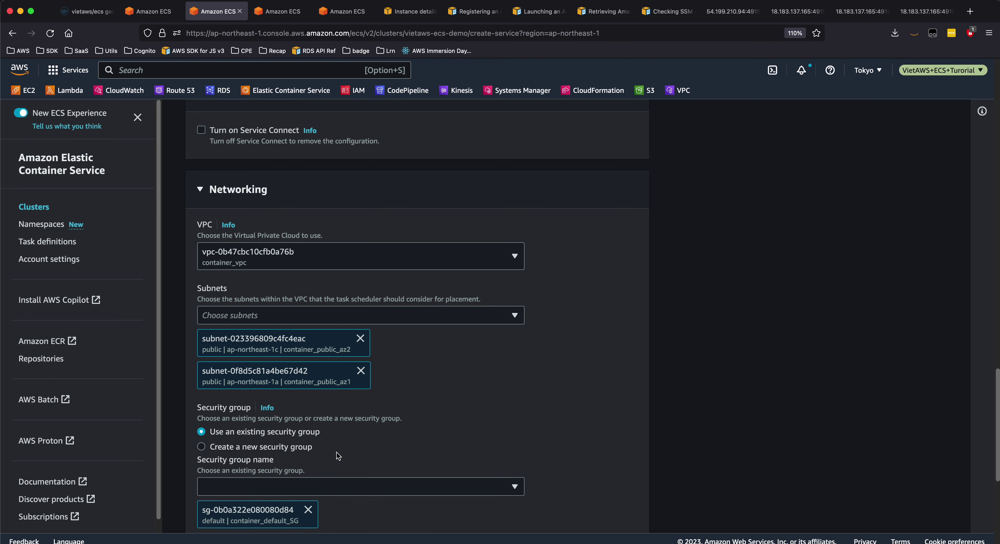
Step: Use the existing security group container_public_SG for the service in place of container_default_SG
left_click(269, 427)
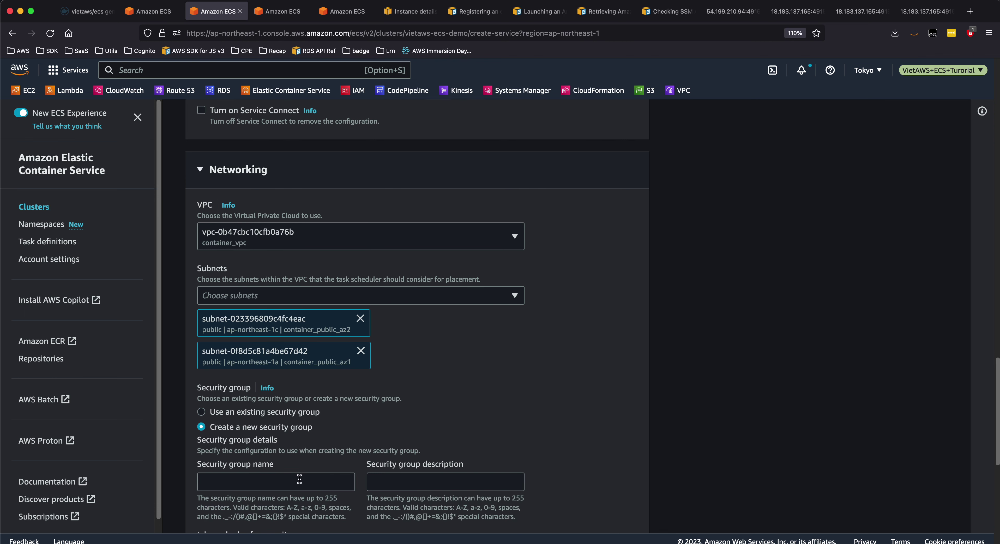
left_click(264, 412)
left_click(293, 468)
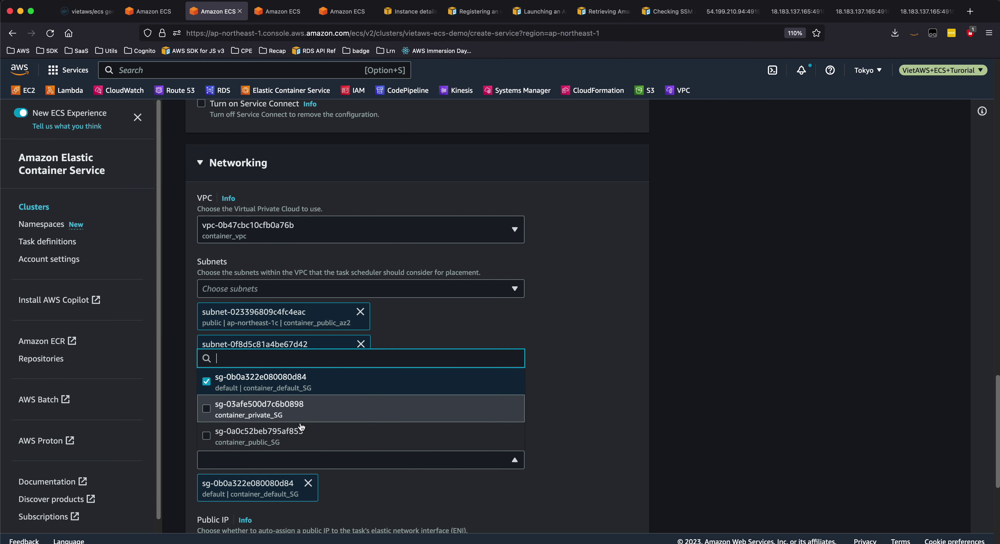
left_click(301, 432)
left_click(307, 483)
scroll(289, 491, "down", 3)
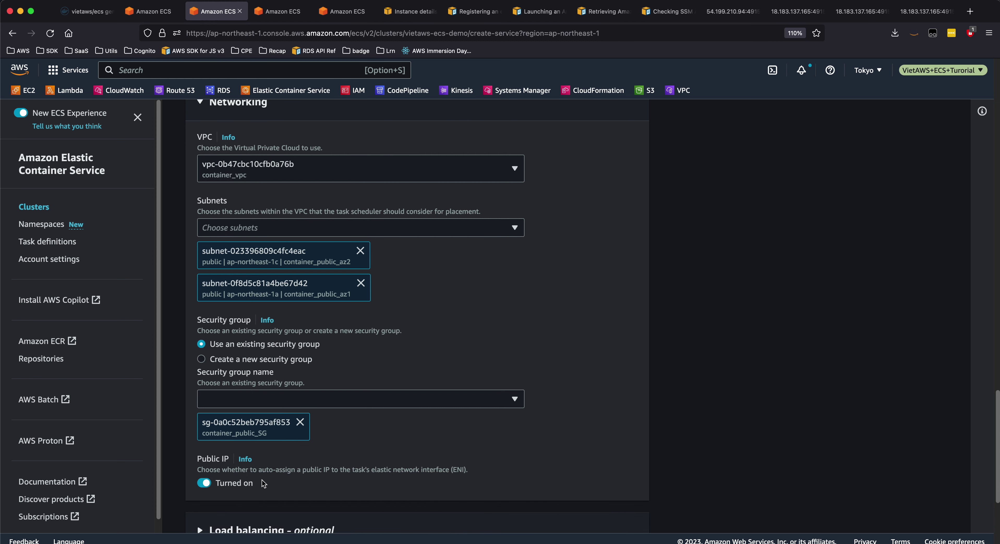
Step: Create the service, leaving public IP turned on and load balancing, auto scaling and tags unconfigured
scroll(264, 483, "down", 1)
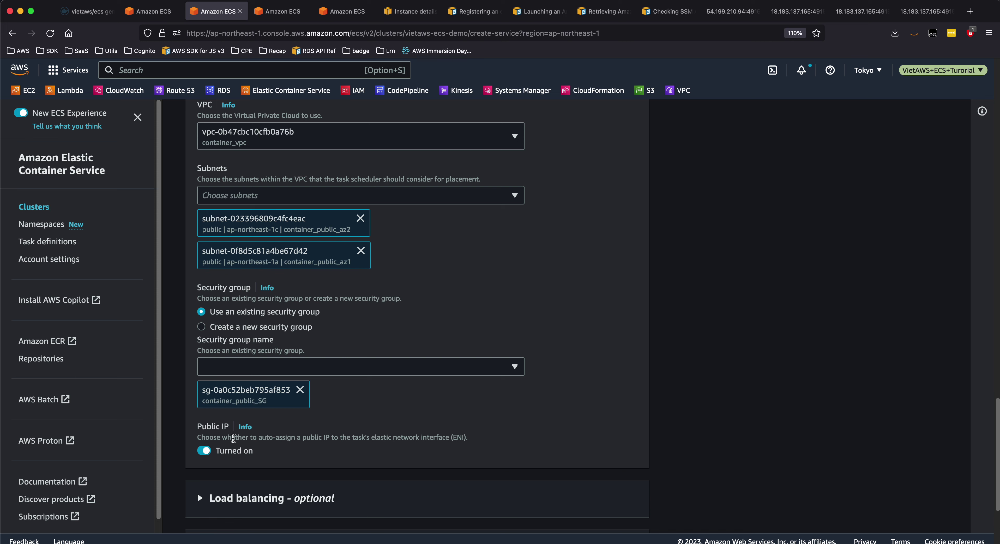
scroll(314, 474, "down", 4)
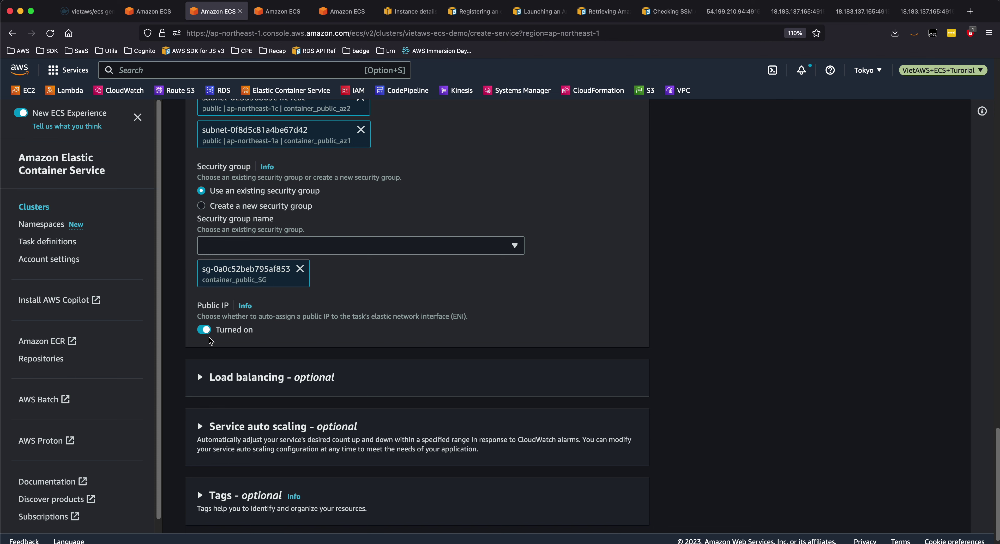
double_click(268, 388)
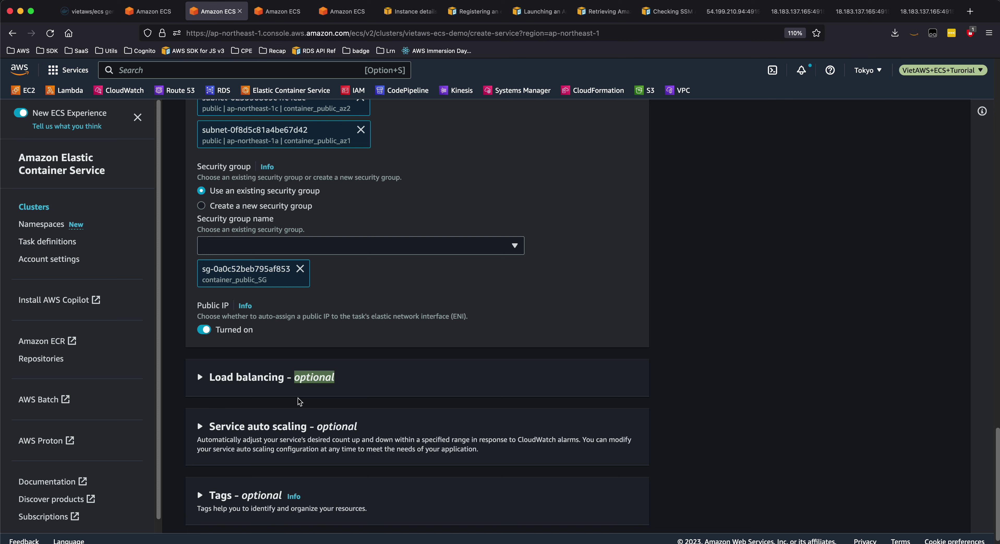
scroll(252, 404, "down", 1)
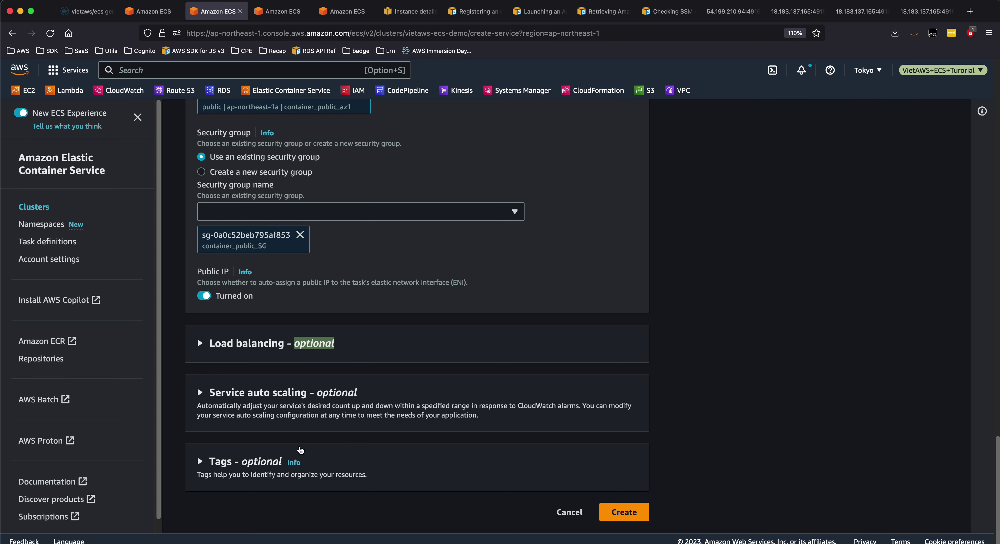
left_click(696, 476)
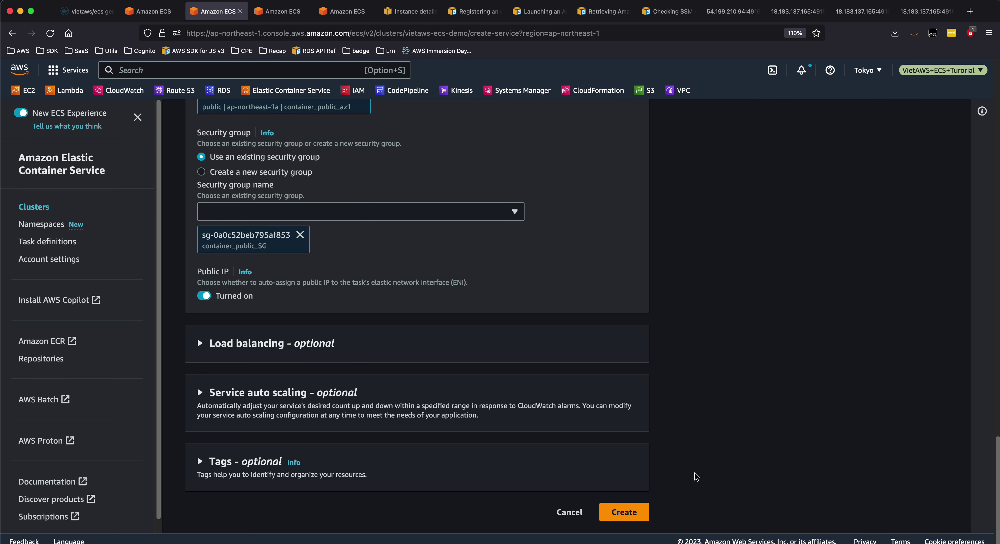
left_click(631, 512)
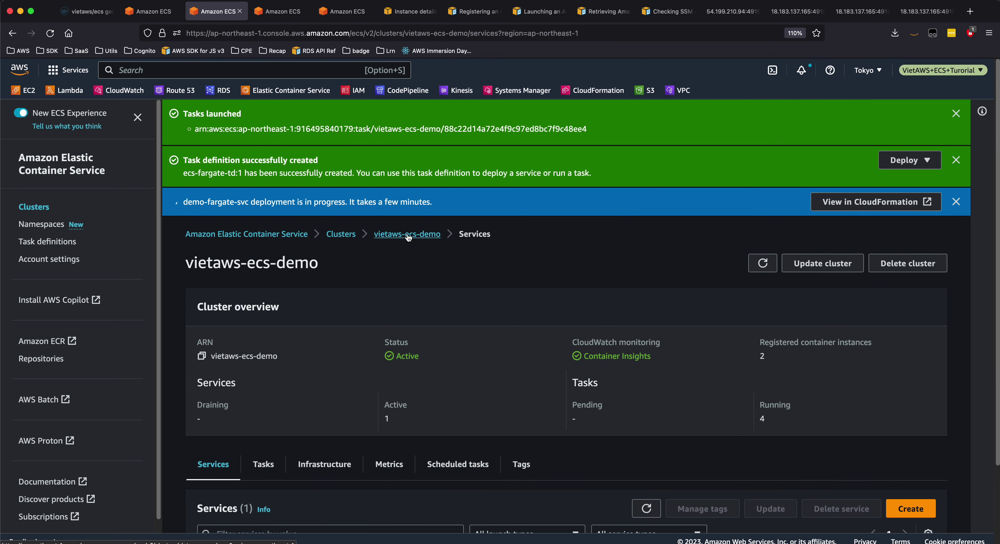
Step: Refresh the cluster's service list to check the deployment of demo-fargate-svc, and open that service's details
scroll(352, 429, "down", 3)
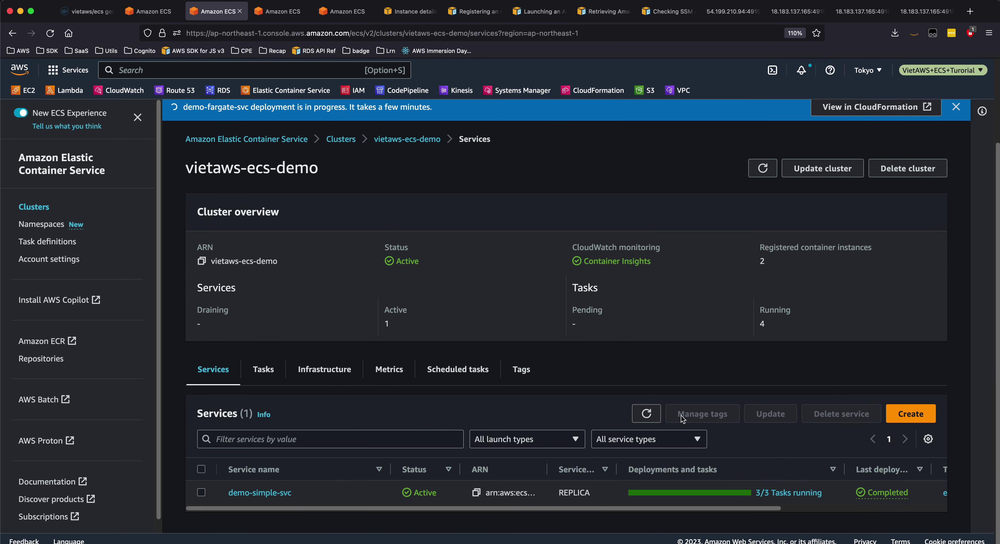
left_click(646, 414)
scroll(354, 190, "up", 3)
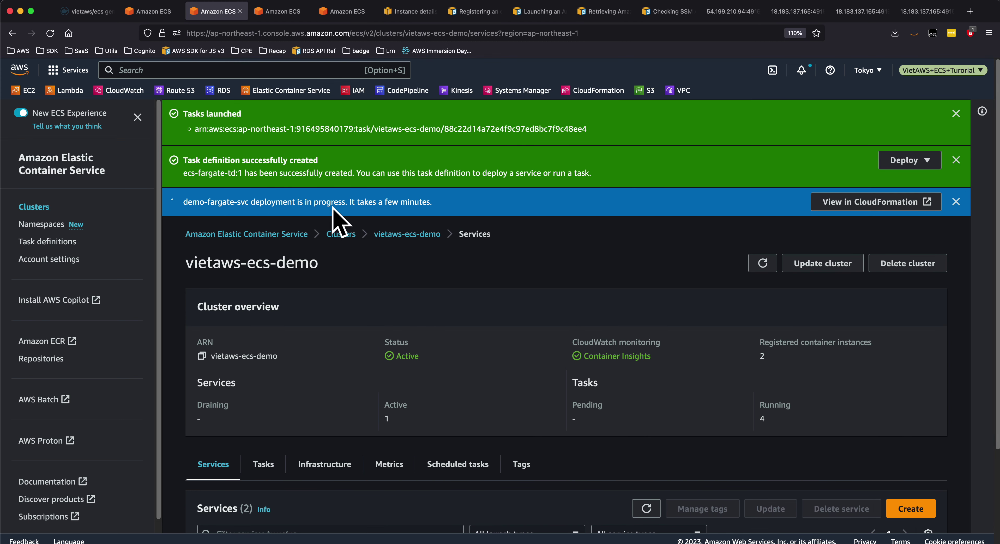
scroll(432, 271, "down", 3)
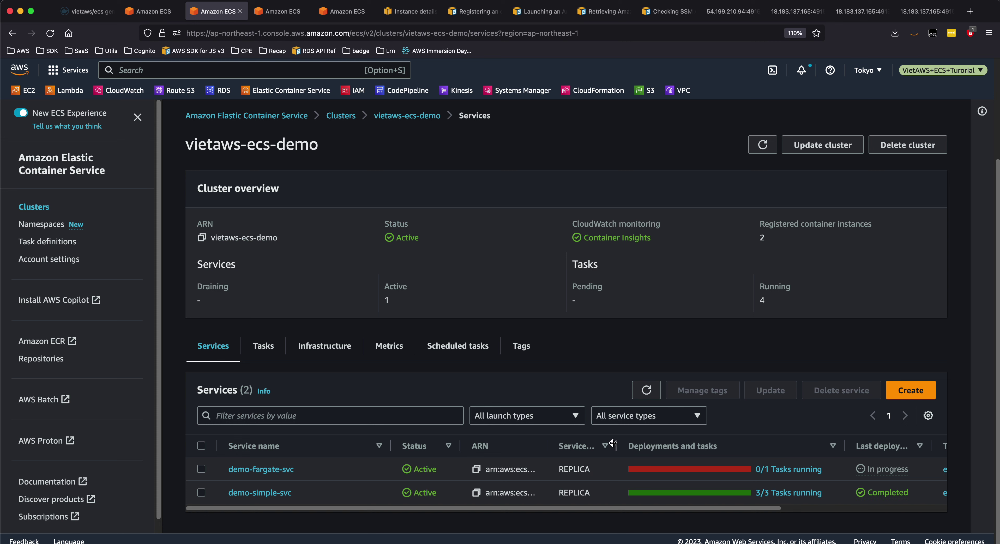
left_click(645, 389)
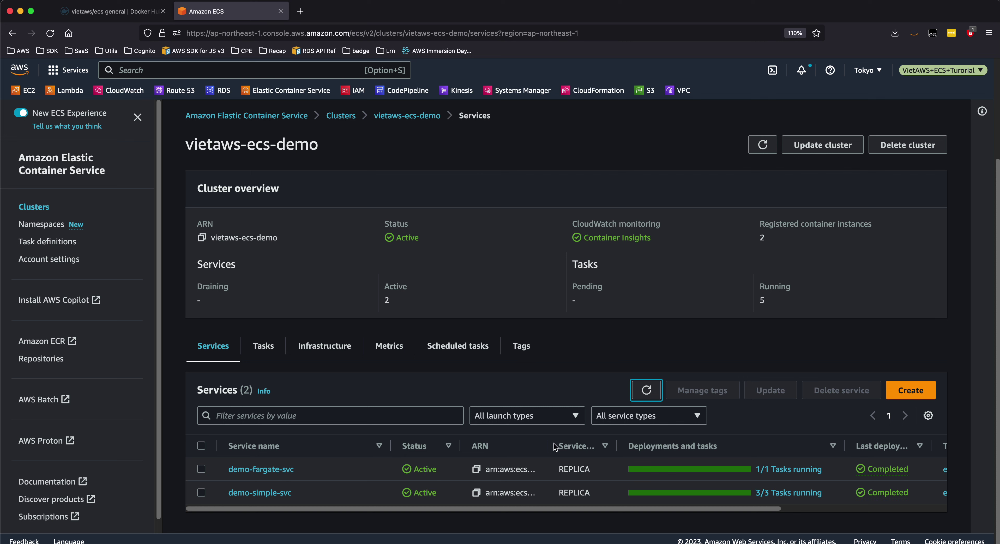
left_click(265, 474)
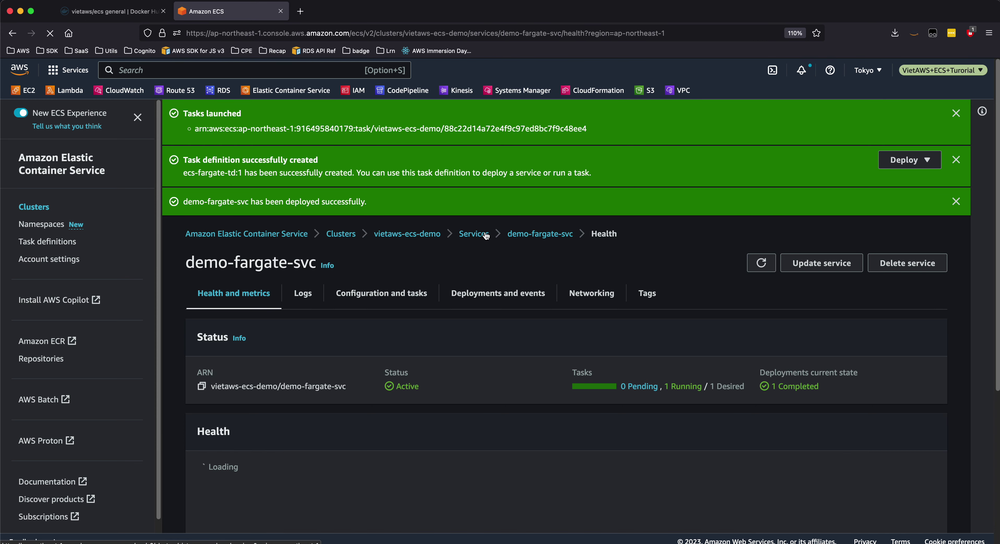
Step: Return to the vietaws-ecs-demo cluster and view its list of running tasks
left_click(485, 235)
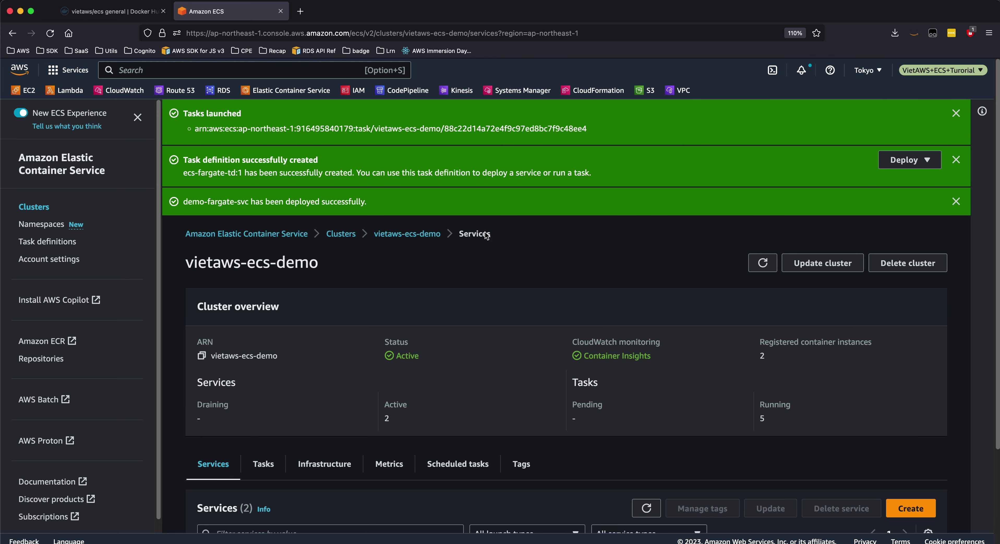
left_click(267, 464)
scroll(292, 414, "down", 4)
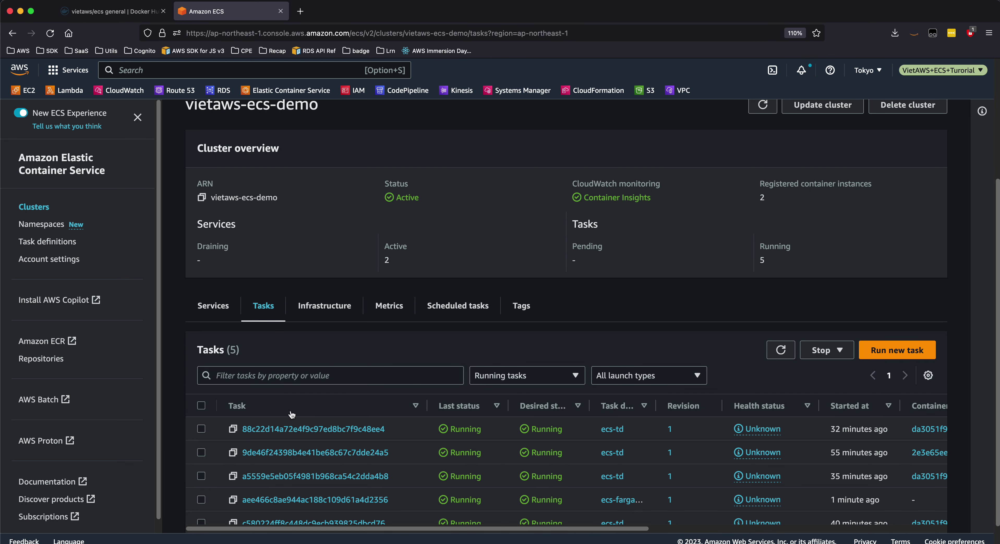
scroll(299, 403, "down", 1)
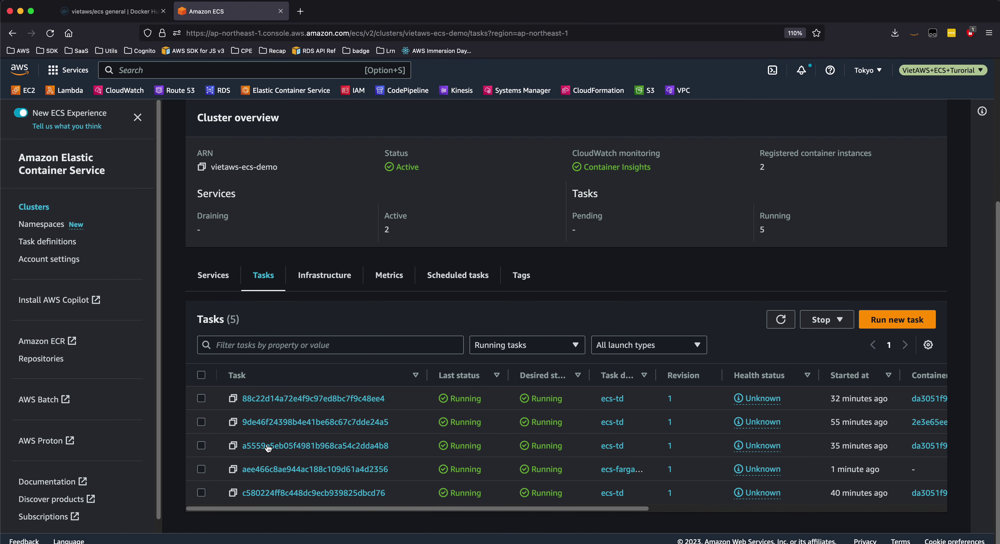
Step: Select the ecs-fargate-td task, widen the Task definition column and examine the task's launch type, CPU and memory
left_click(202, 470)
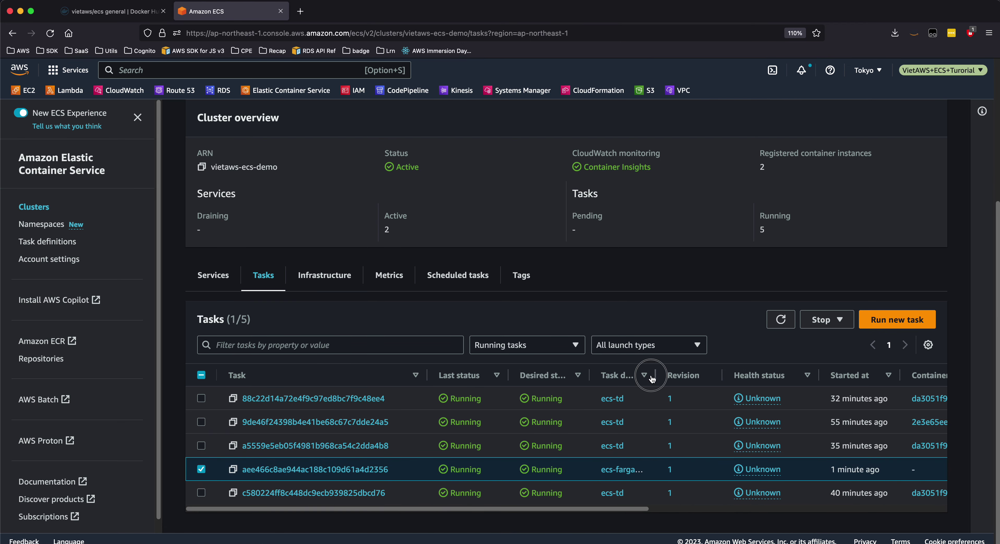
left_click_drag(656, 375, 723, 375)
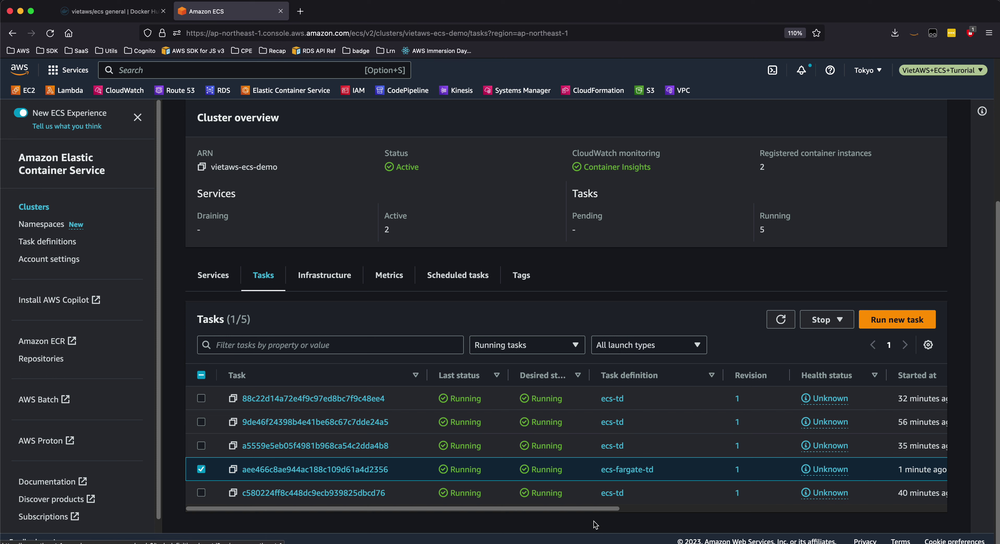
left_click_drag(594, 508, 903, 508)
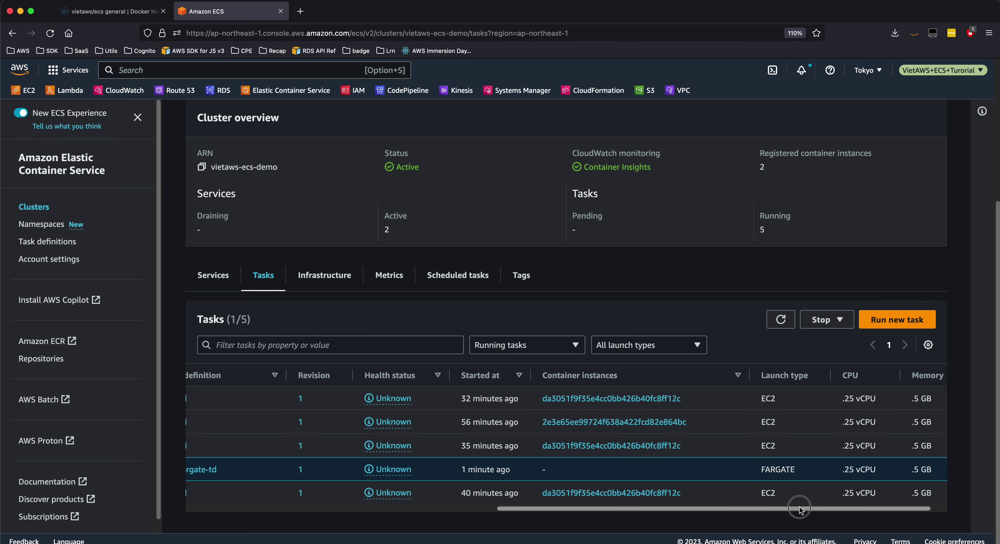
Step: Open the details of the ecs-demo container in the Fargate task and check its log configuration and host port binding
left_click_drag(798, 508, 846, 464)
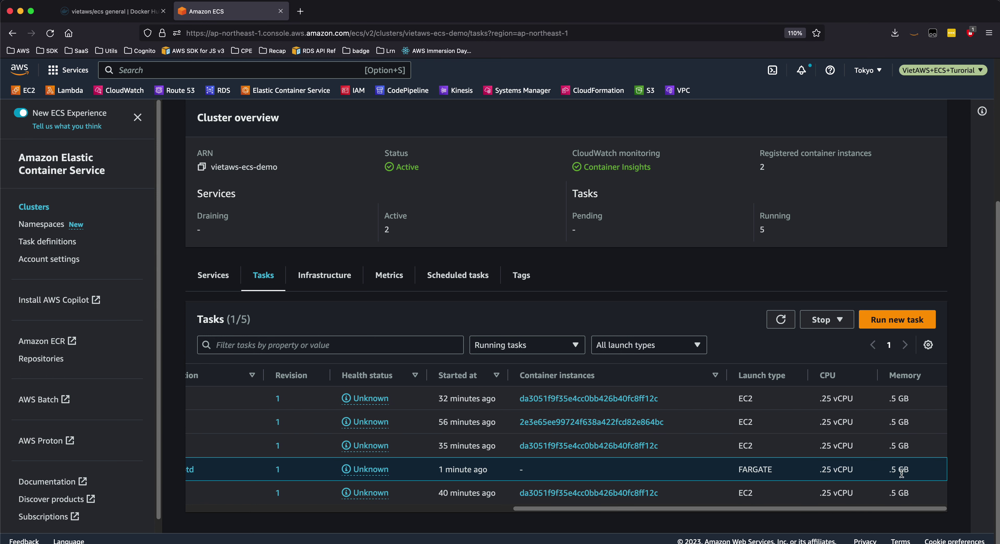
left_click_drag(861, 509, 406, 516)
left_click(328, 471)
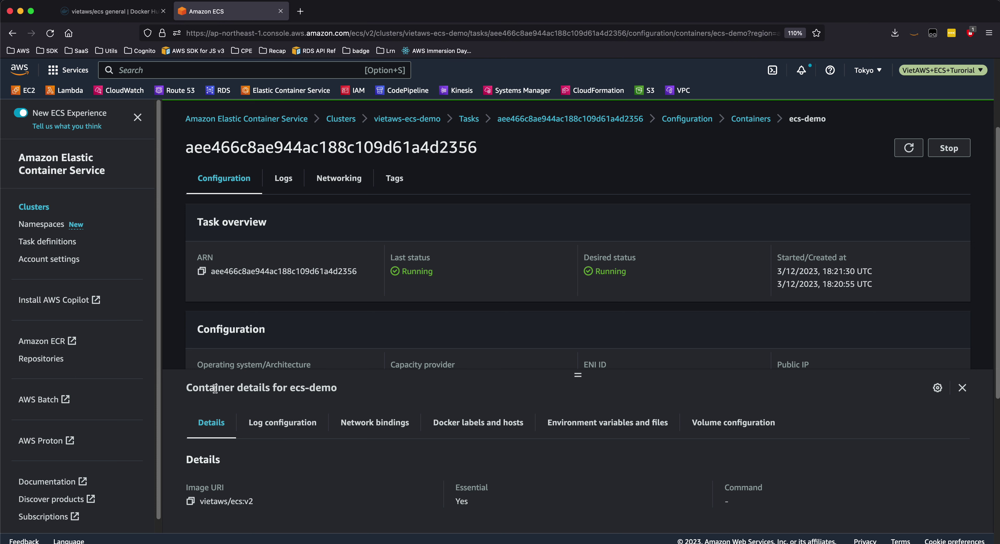
left_click(272, 427)
left_click(373, 428)
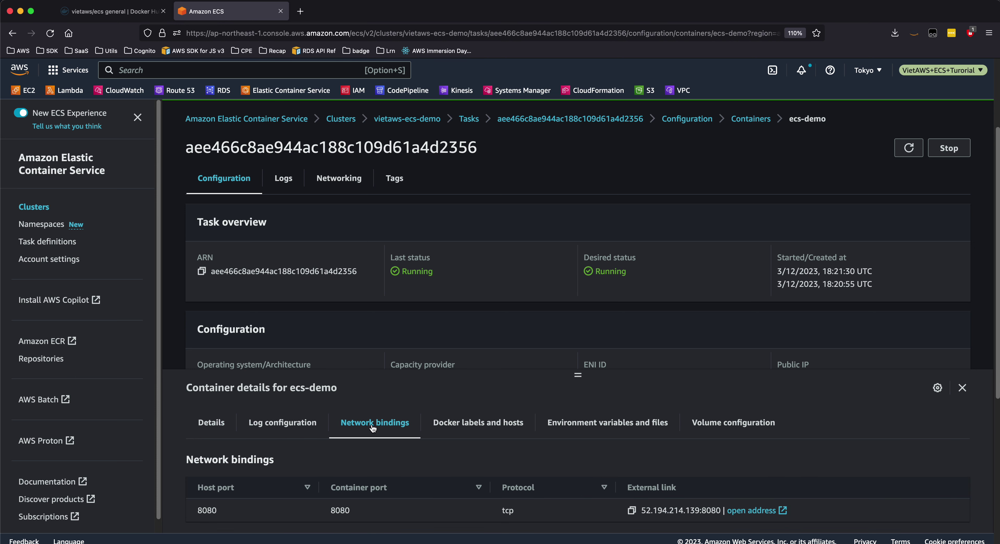
double_click(213, 510)
Step: Examine the task's public and private IP addresses alongside the container's host port
scroll(680, 315, "down", 3)
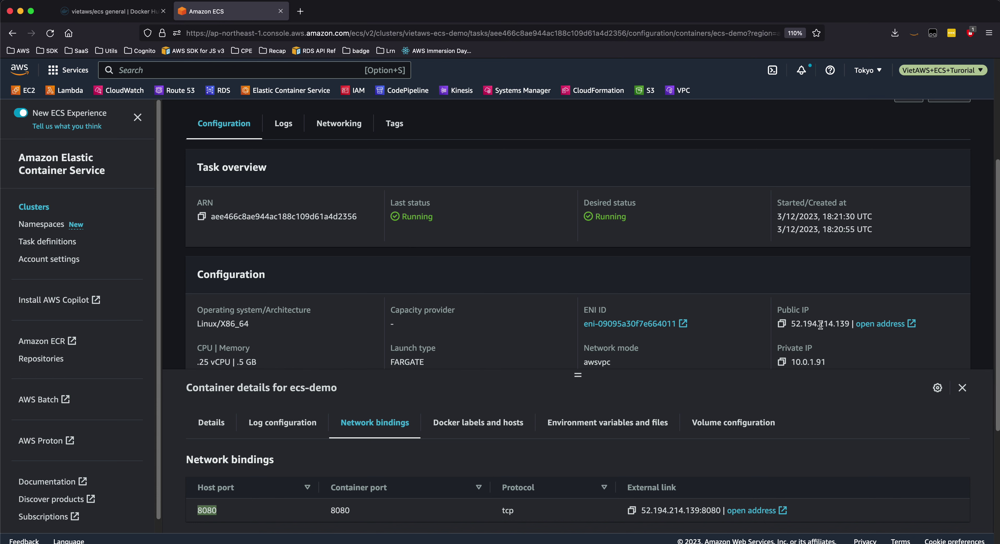
mouse_move(797, 323)
left_mouse_down()
mouse_move(853, 322)
mouse_move(800, 323)
left_mouse_up()
left_click(799, 323)
scroll(832, 358, "down", 1)
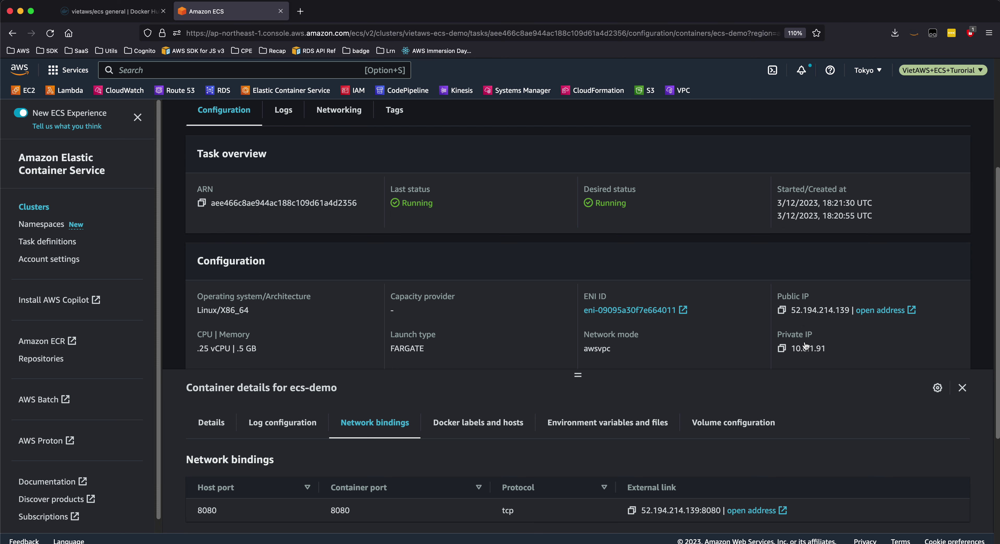
double_click(200, 509)
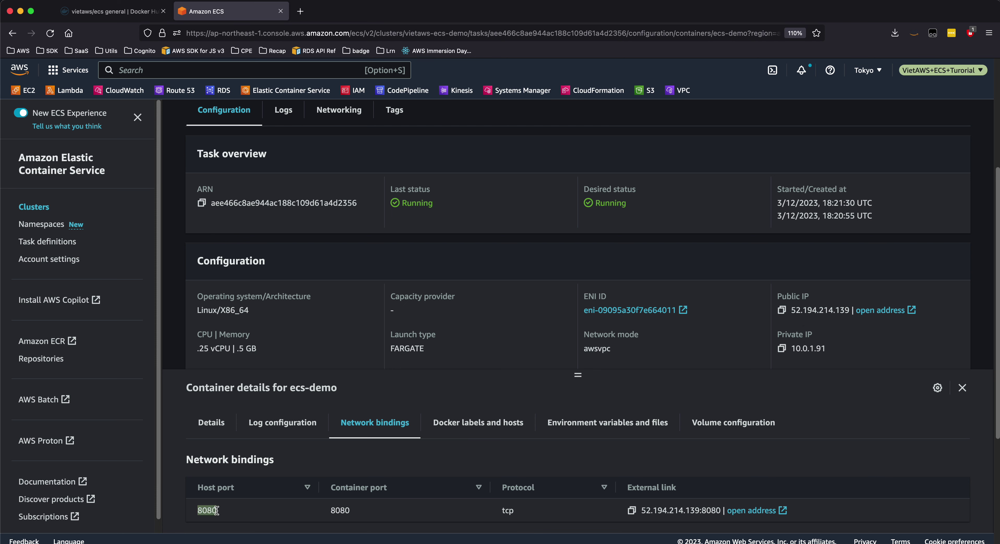
Step: Review the container's Docker labels, environment variables and volume configuration, and collapse the container details
left_click(465, 427)
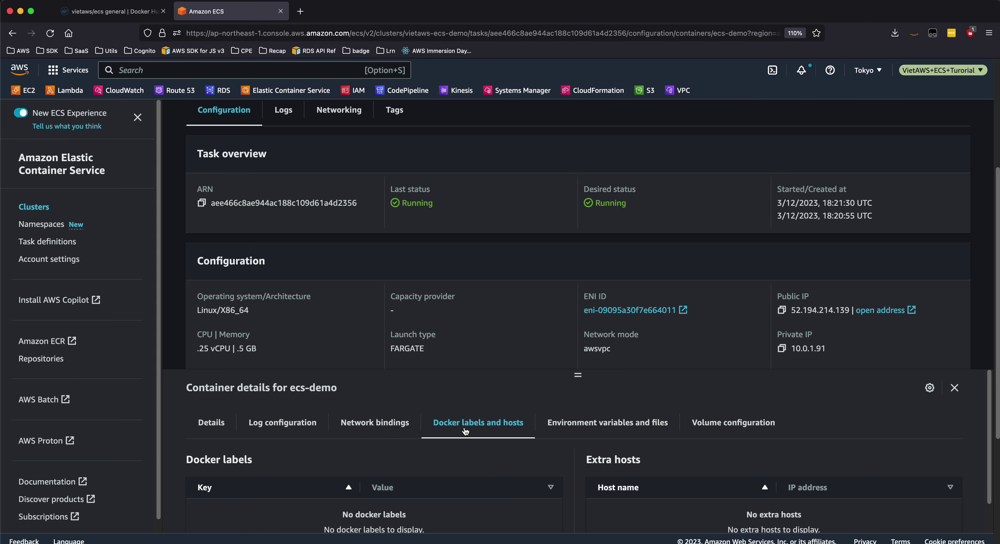
left_click(625, 433)
left_click(737, 425)
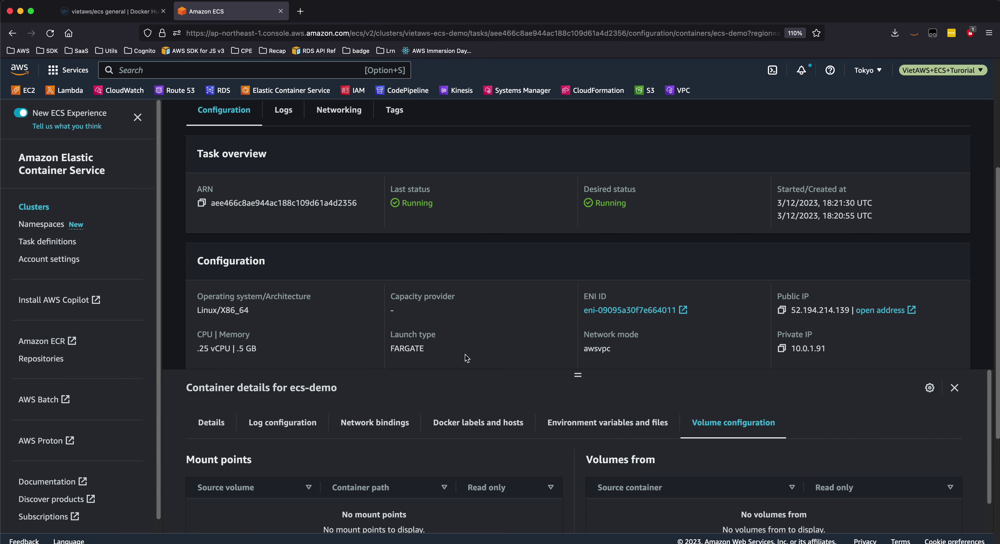
left_click(954, 387)
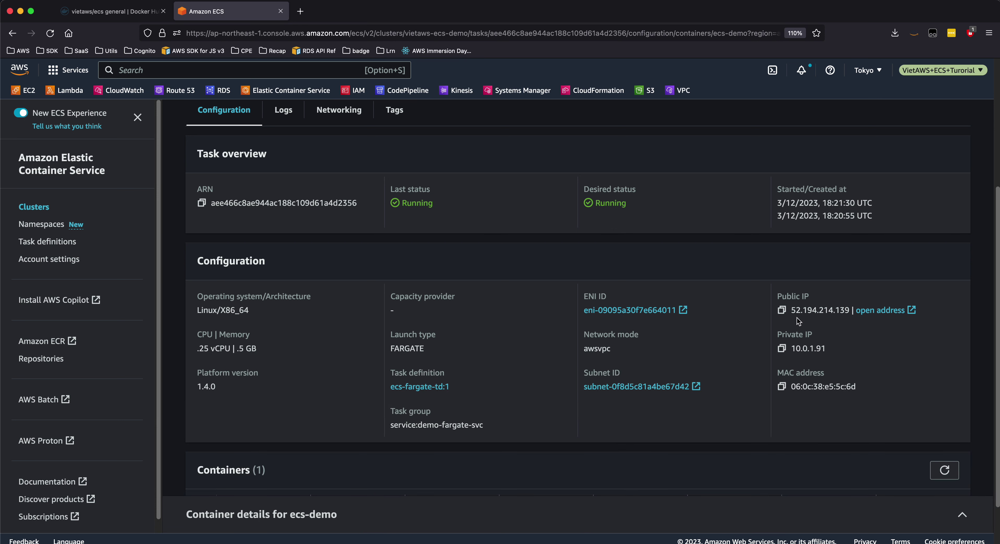
Step: Copy the task's public IP, open it on port 8080 in a new browser tab and enlarge the page
left_click(781, 310)
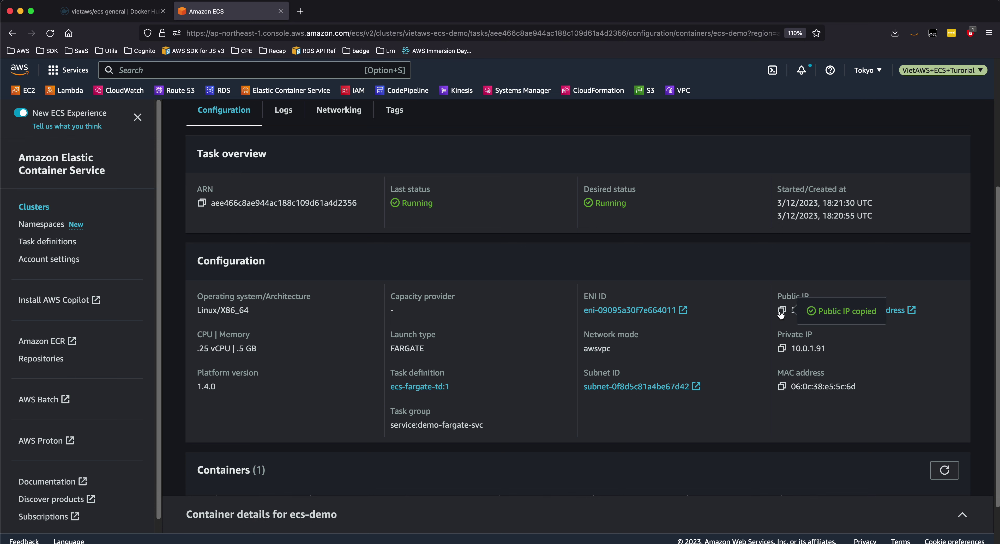
left_click(300, 11)
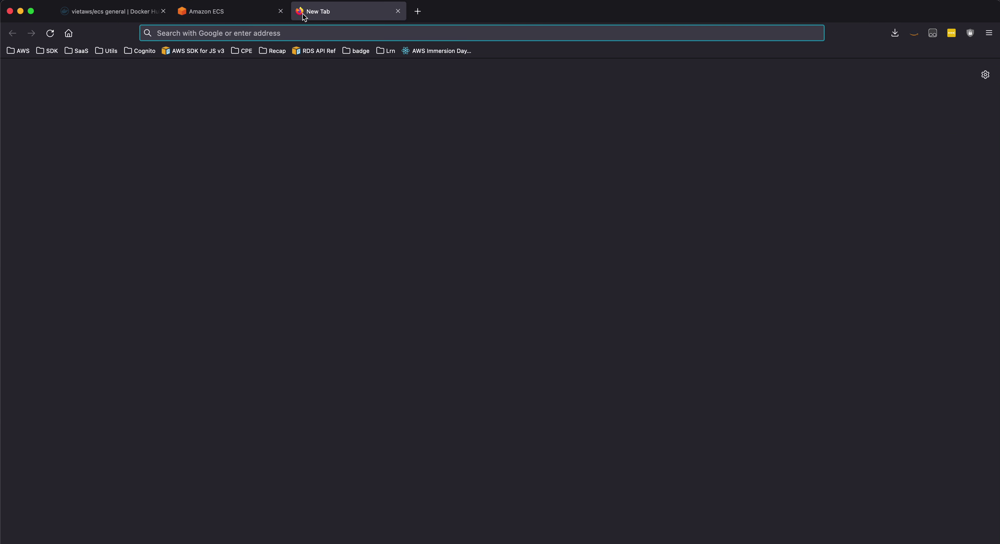
key("super+v")
type(":80")
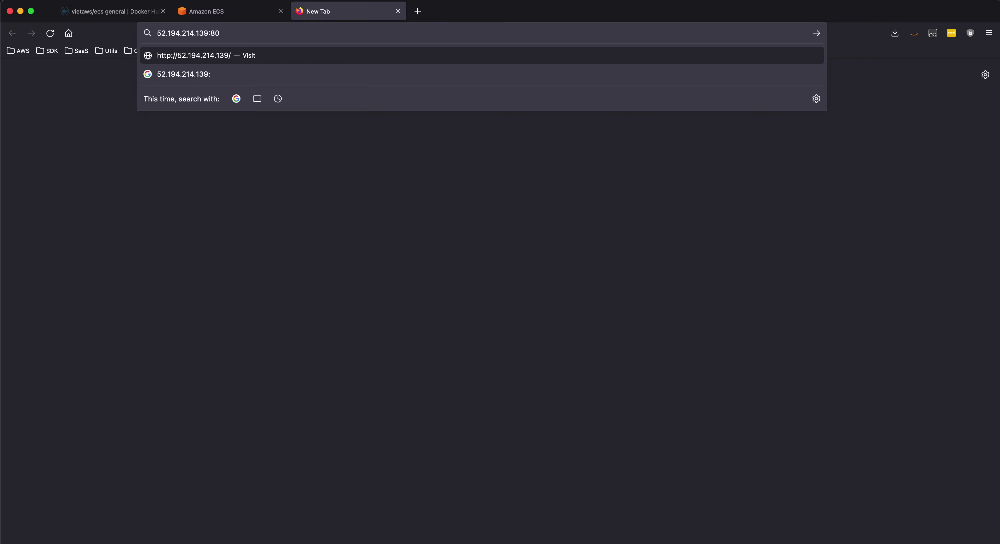
type("80")
key("Return")
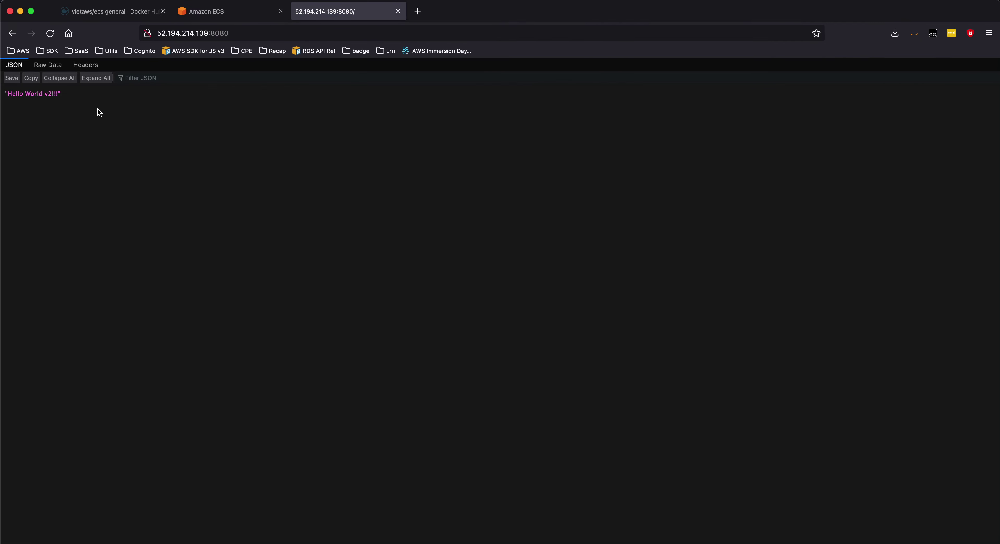
key("super+plus")
key("super+plus")
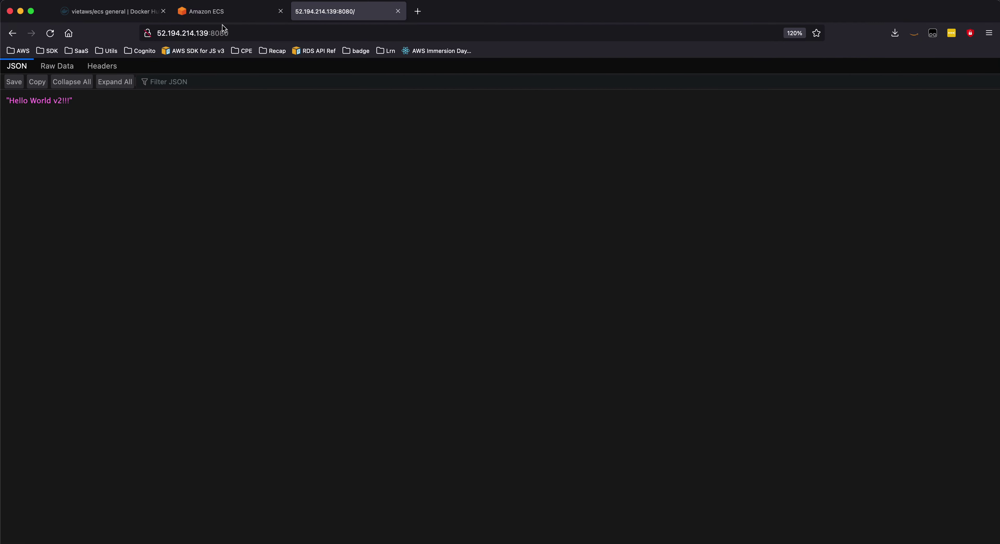
Step: Return to the task in the Amazon ECS console and examine the startup and "Hello Root!" messages in its logs
left_click(219, 12)
left_click(297, 249)
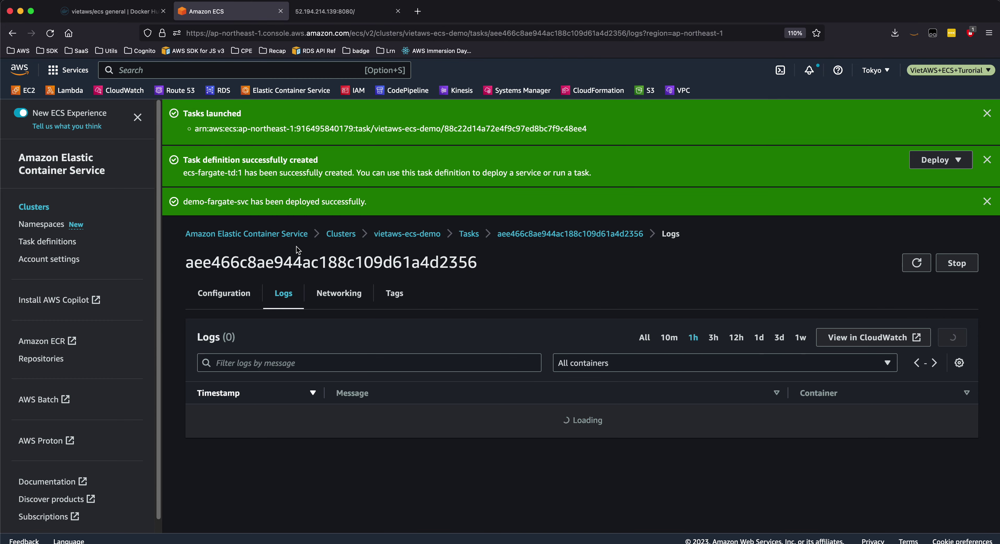
left_click_drag(339, 458, 452, 468)
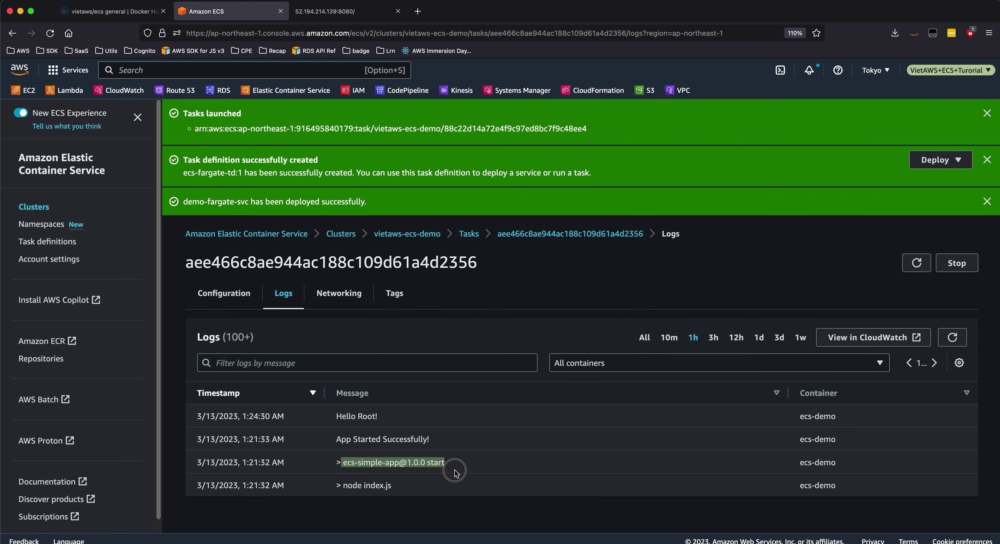
left_click_drag(333, 489, 406, 495)
left_click_drag(335, 416, 388, 418)
Step: Revisit the app page on port 8080, and refresh the task's logs to check the "Hello Root!" entries
left_click(351, 12)
left_click(352, 31)
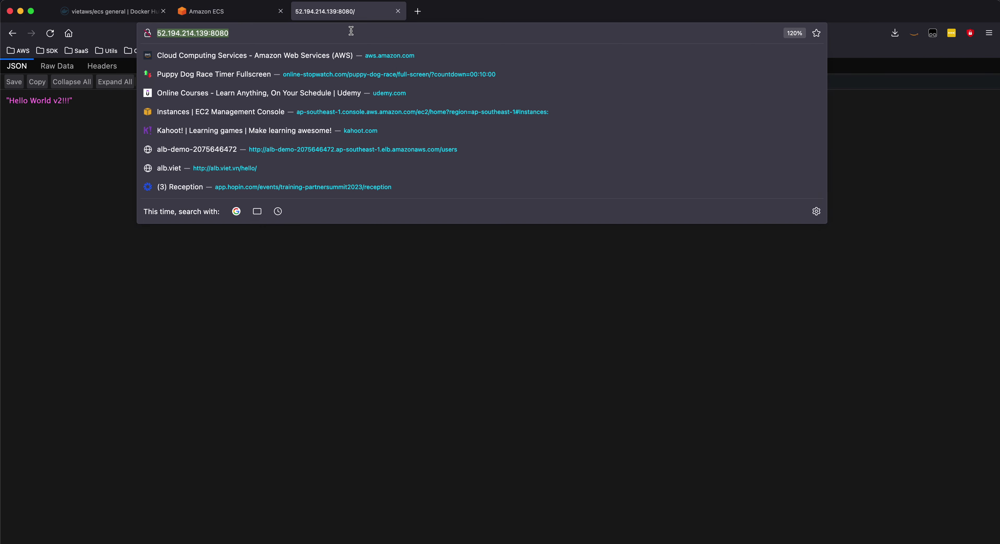
key("Escape")
left_click(185, 12)
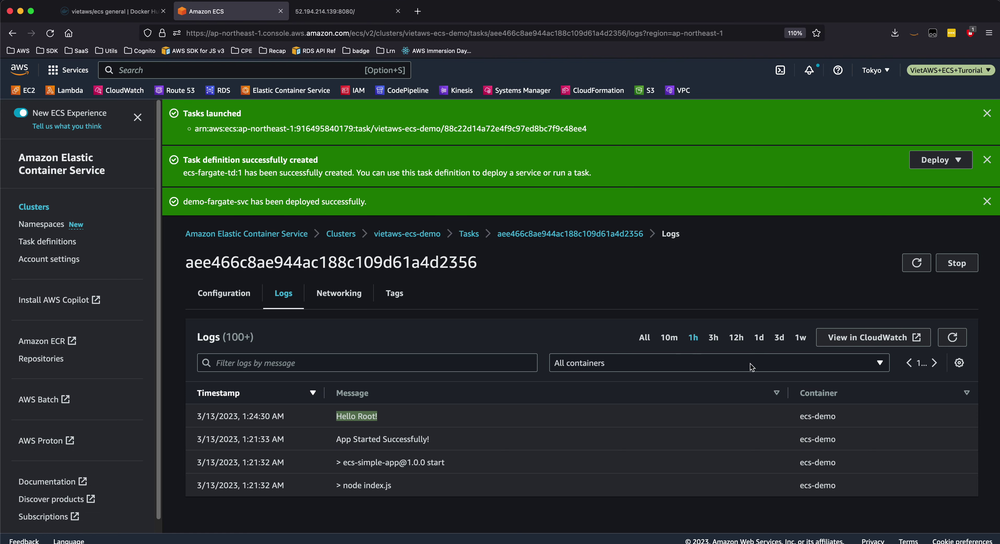
left_click(952, 337)
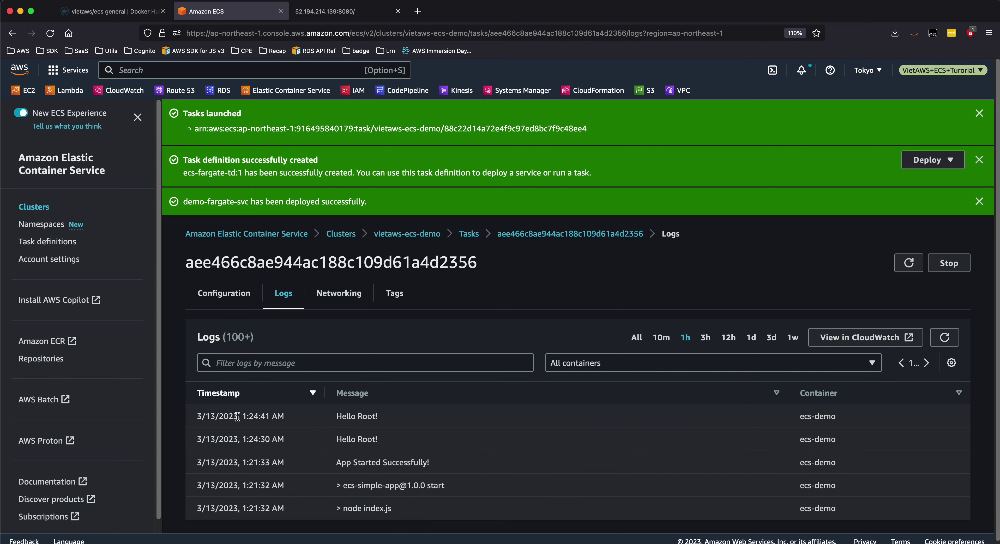
left_click_drag(237, 416, 846, 445)
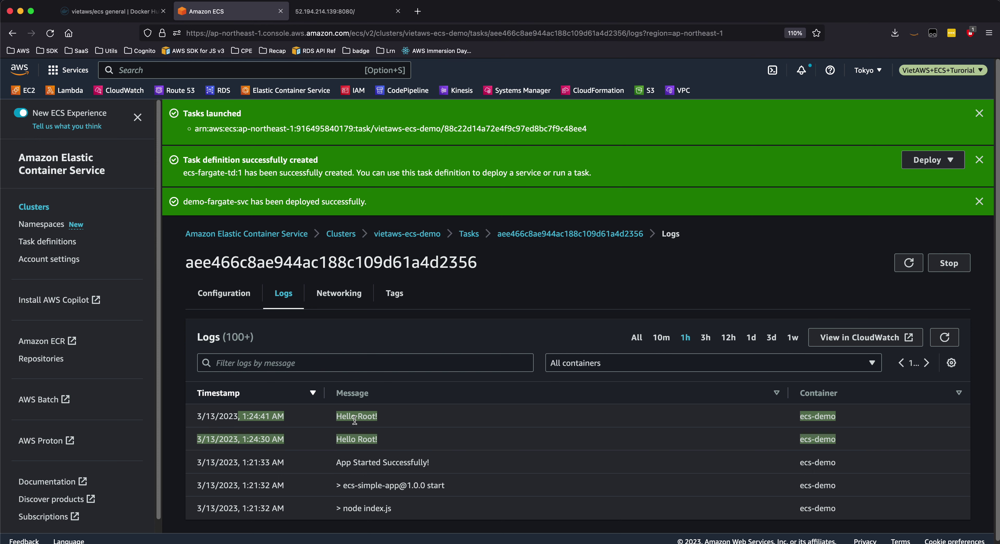
Step: Review the task's networking details, and open demo-fargate-svc from the vietaws-ecs-demo cluster's service list
left_click(346, 293)
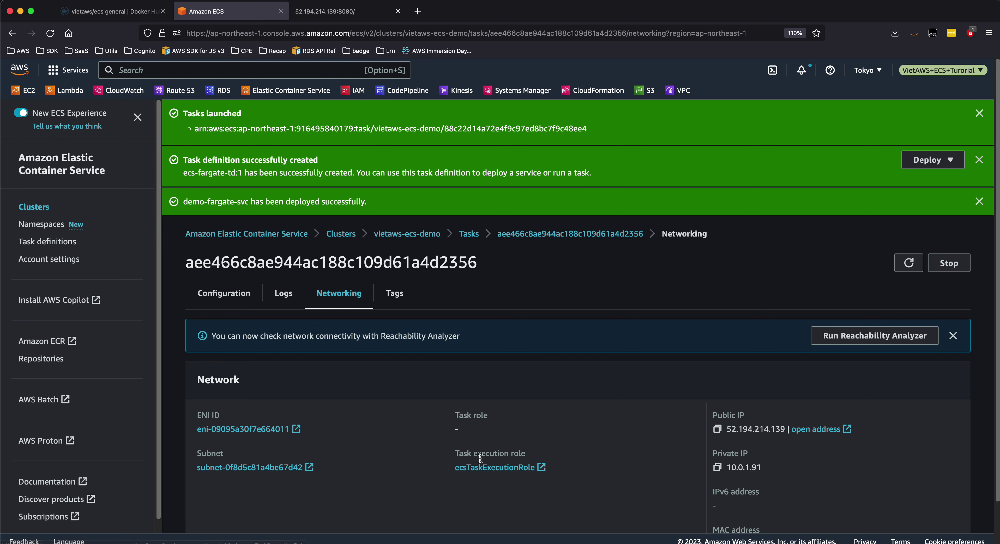
scroll(748, 445, "down", 1)
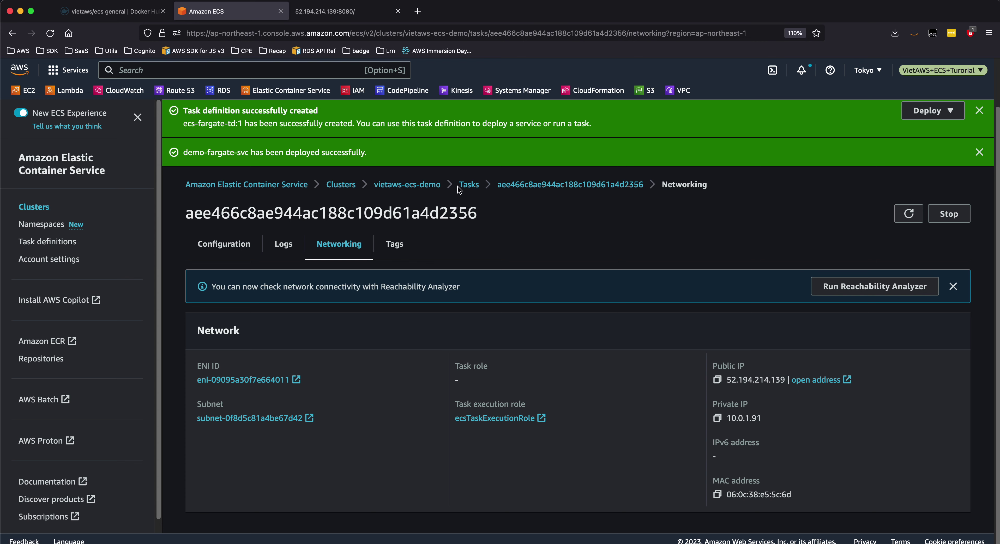
left_click(429, 185)
scroll(301, 406, "down", 3)
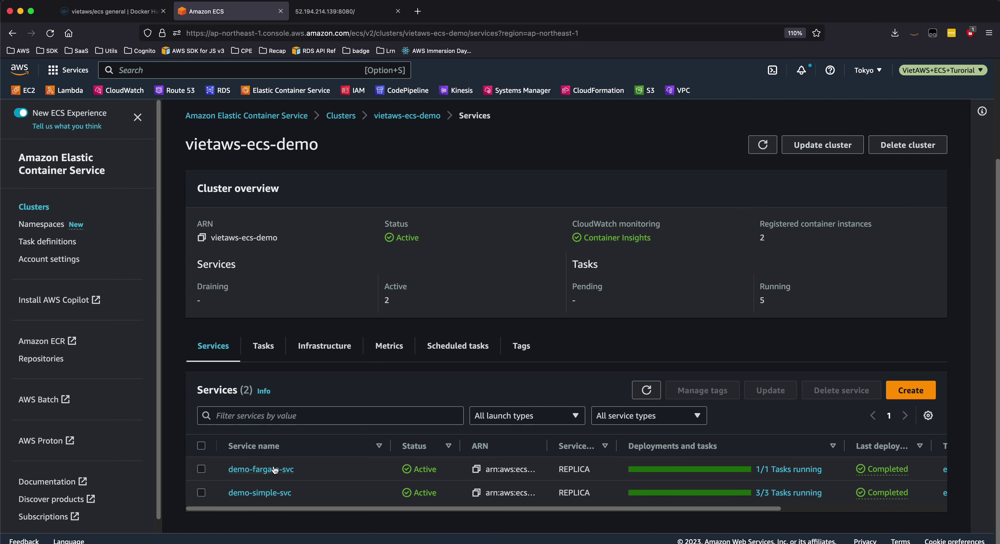
left_click(261, 469)
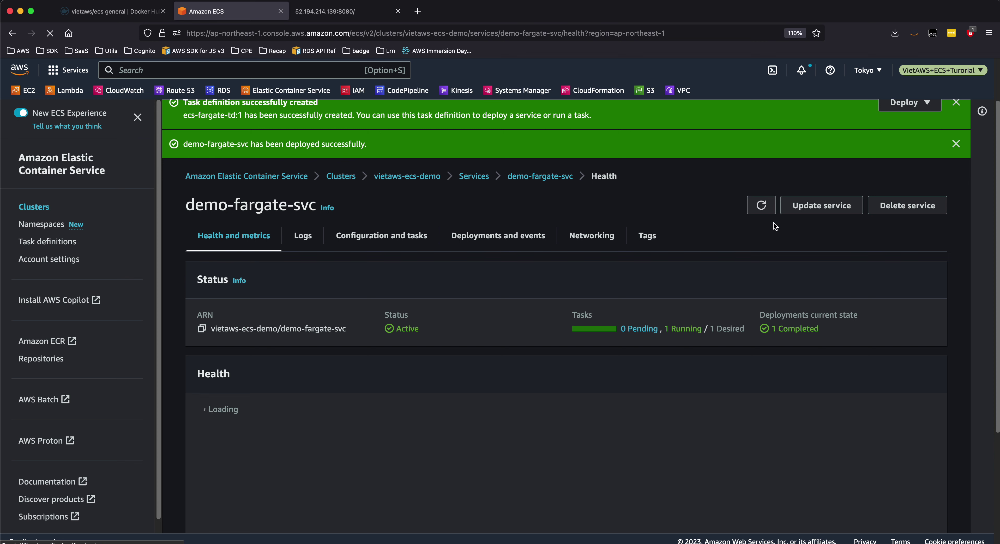
Step: Update demo-fargate-svc to run 2 desired tasks
left_click(815, 206)
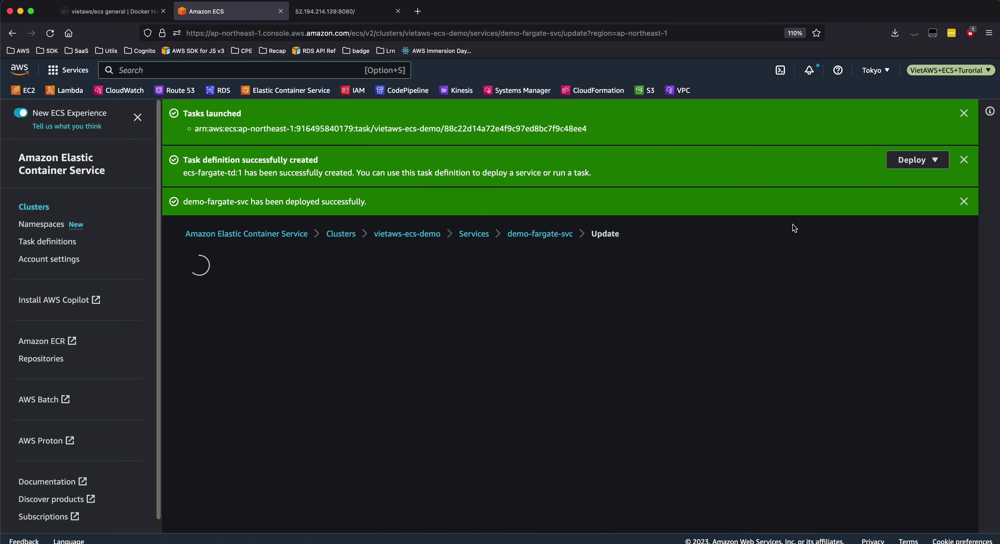
scroll(417, 311, "down", 5)
left_click(186, 230)
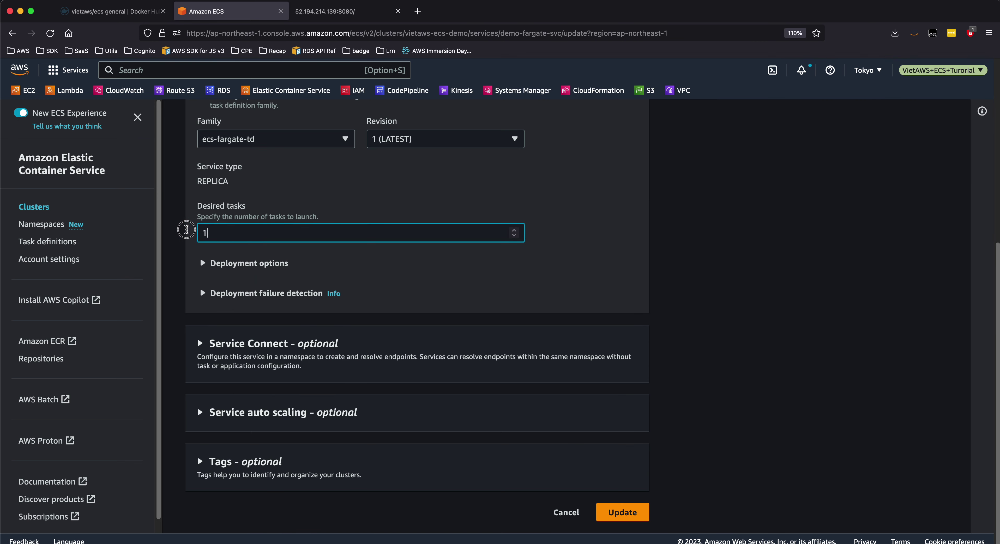
key("BackSpace")
type("2")
left_click(633, 515)
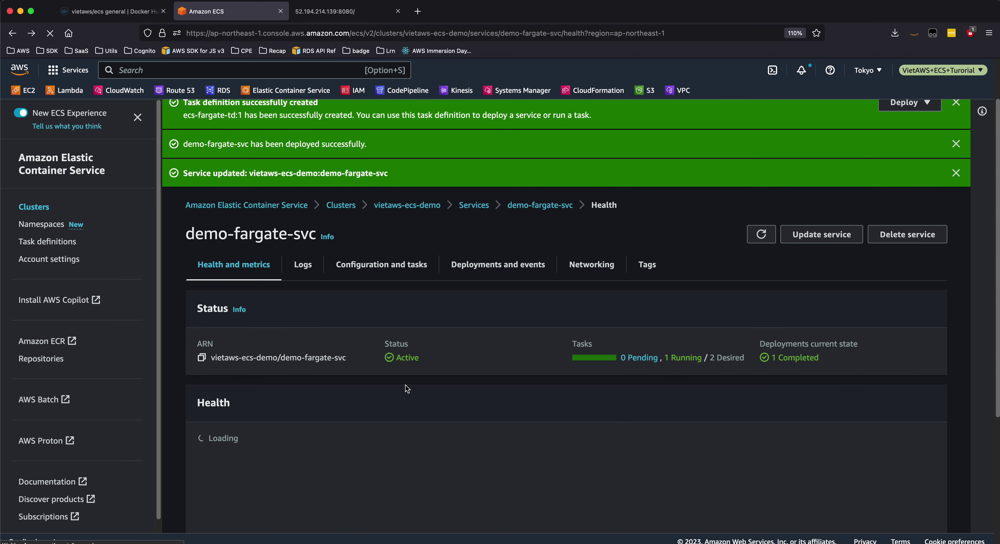
Step: Return to the cluster's service list and refresh it to check the running tasks of demo-fargate-svc
scroll(406, 389, "down", 5)
scroll(407, 389, "up", 2)
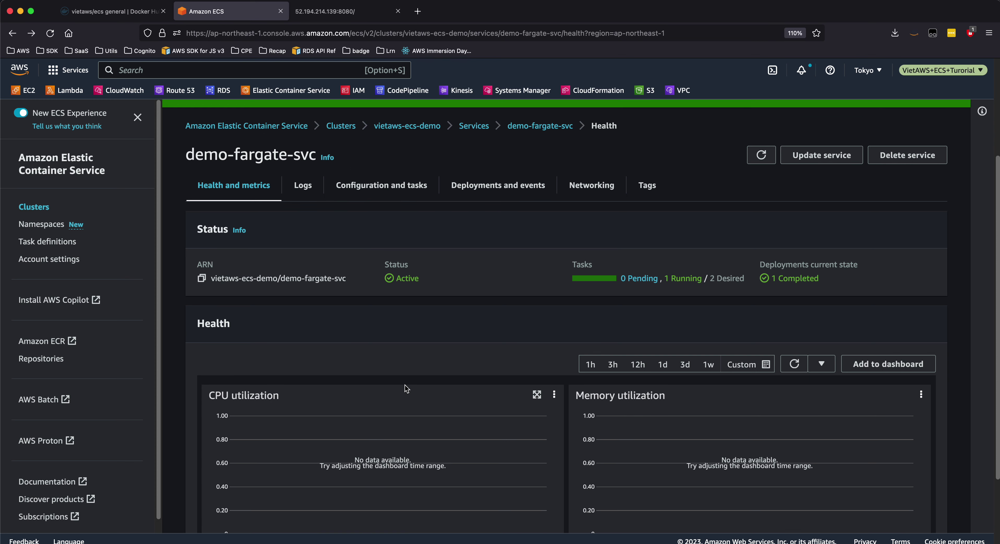
left_click(474, 126)
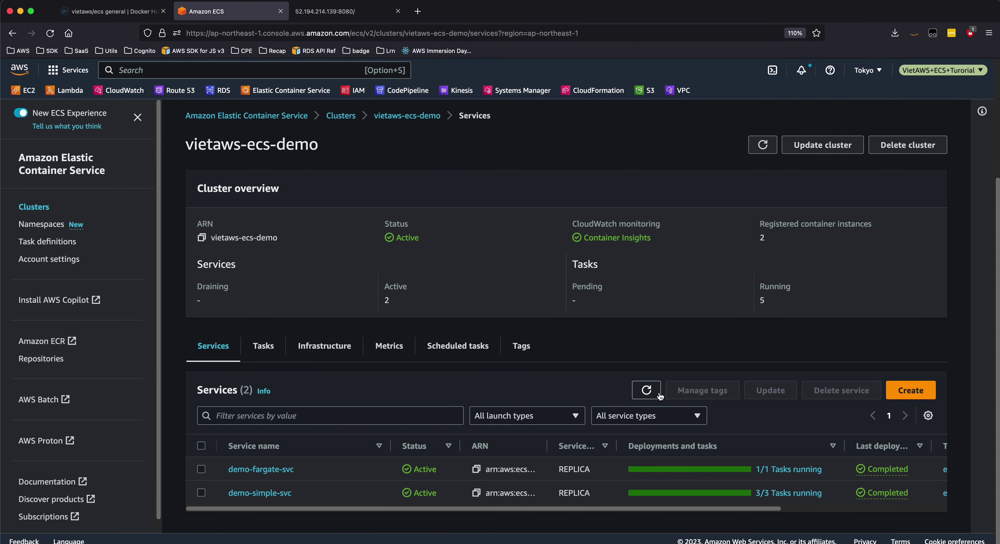
left_click(658, 393)
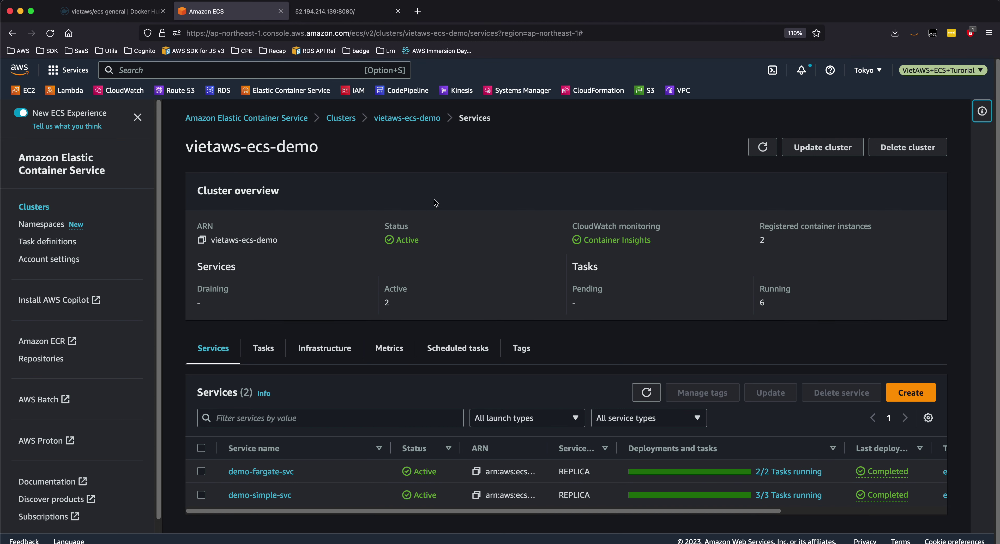
Step: Open demo-fargate-svc and examine its task status and its CPU and memory utilization graphs
left_click(287, 479)
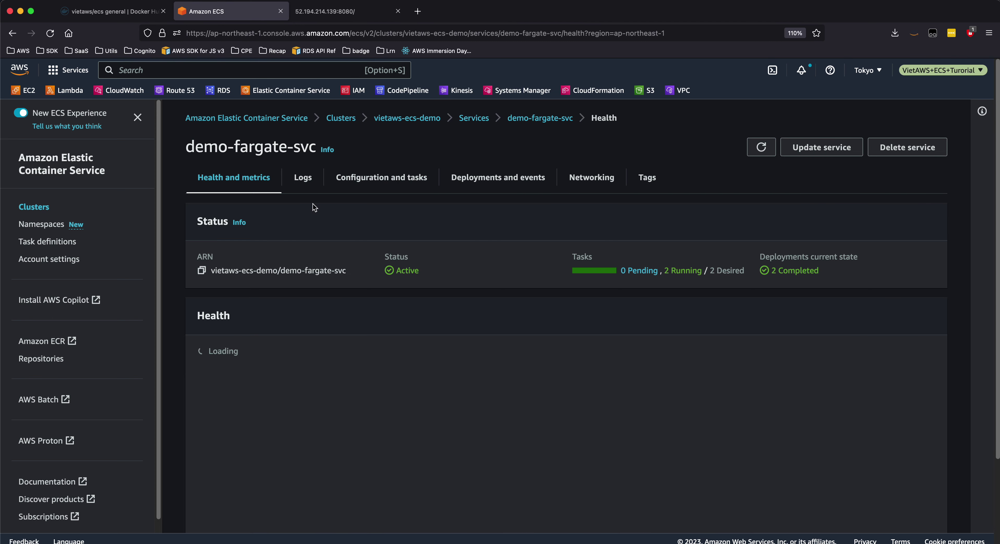
scroll(193, 352, "down", 2)
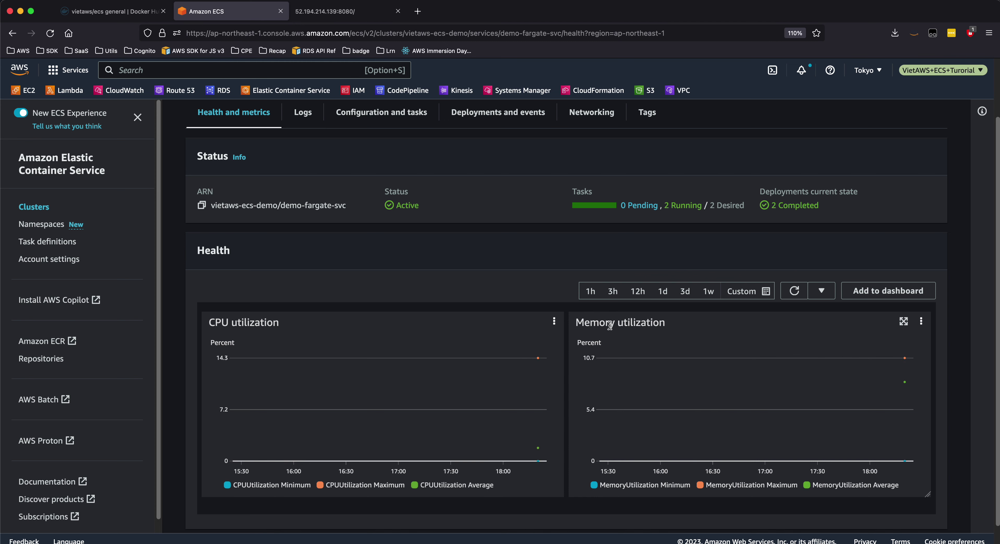
scroll(574, 359, "down", 1)
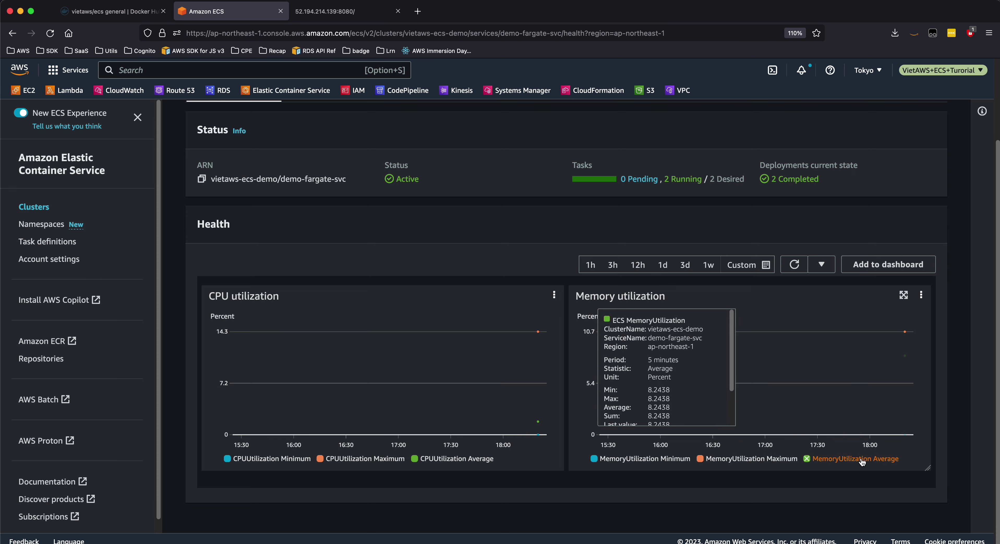
left_click(893, 459)
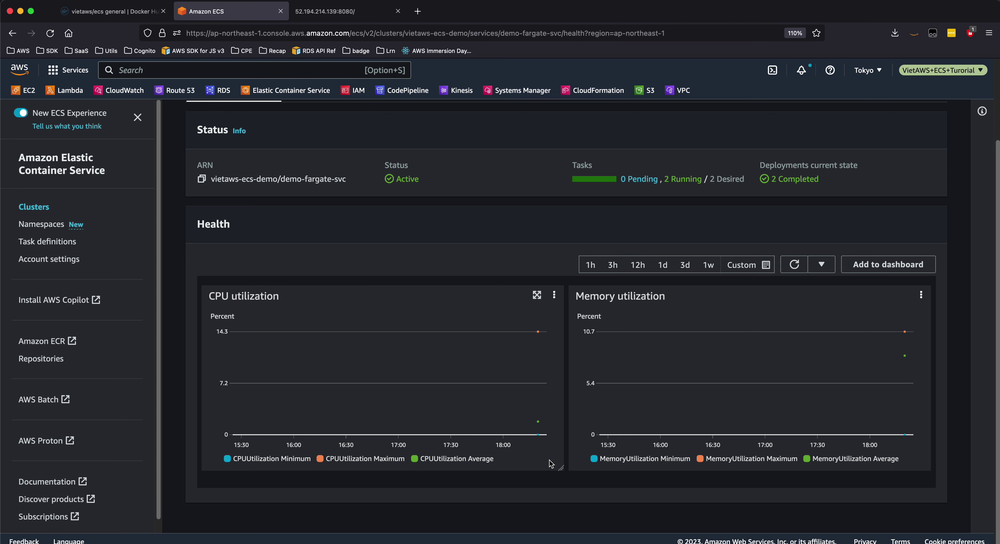
scroll(551, 463, "up", 3)
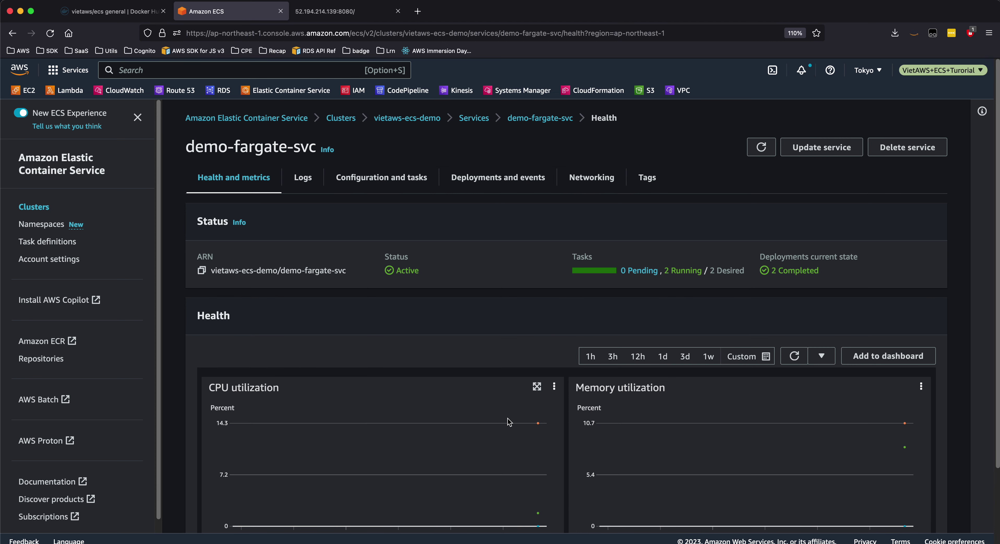
Step: Review the logs of demo-fargate-svc, and examine its service configuration, auto scaling settings and running tasks
left_click(303, 177)
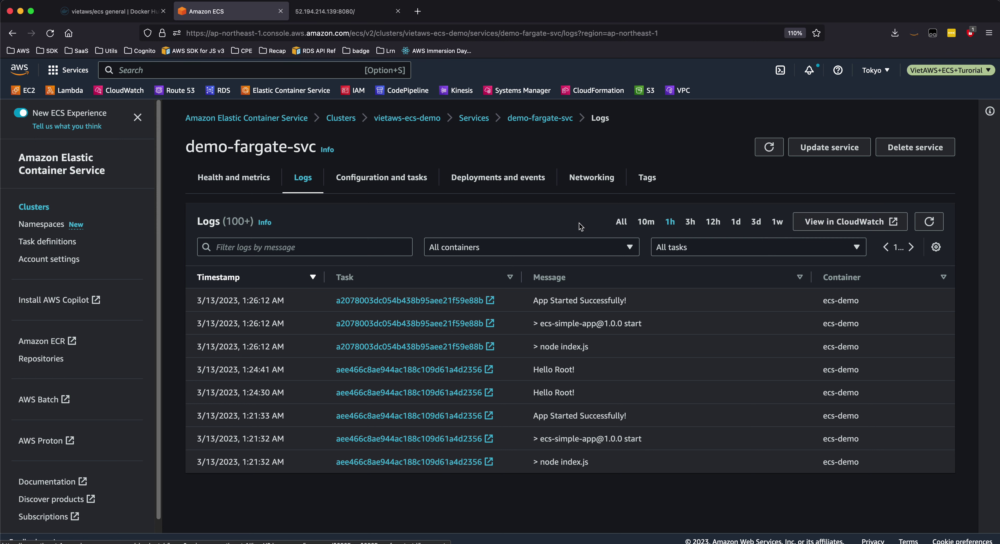
left_click(365, 187)
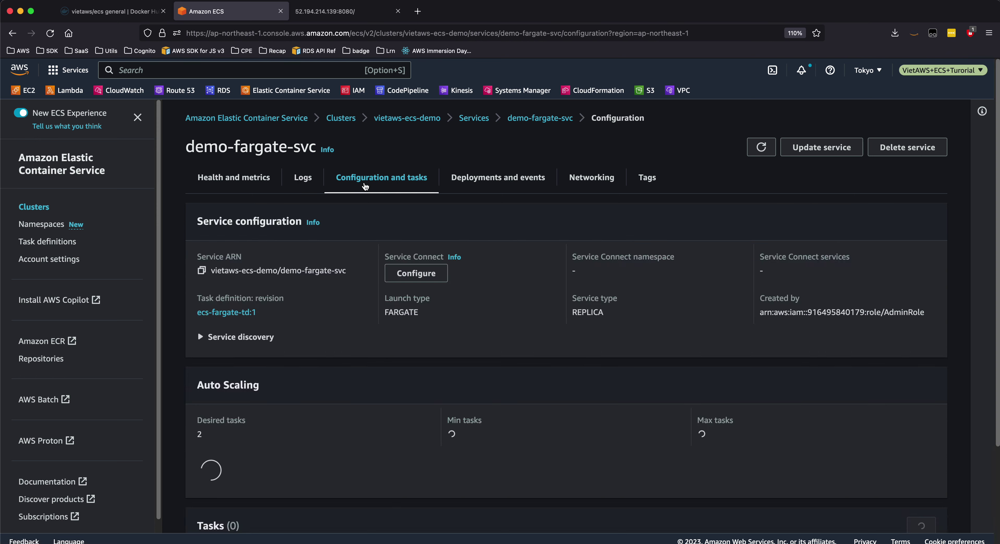
scroll(527, 368, "down", 2)
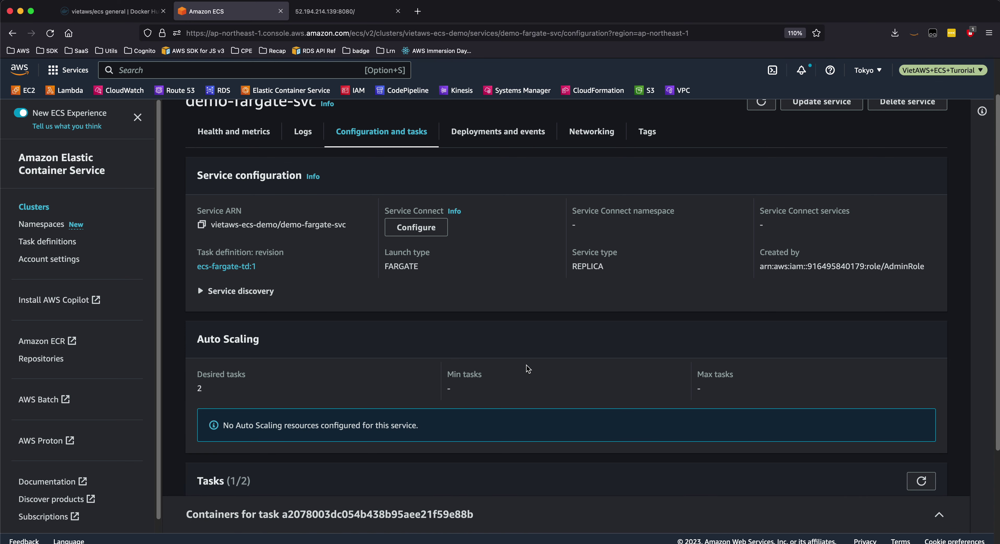
scroll(528, 369, "down", 5)
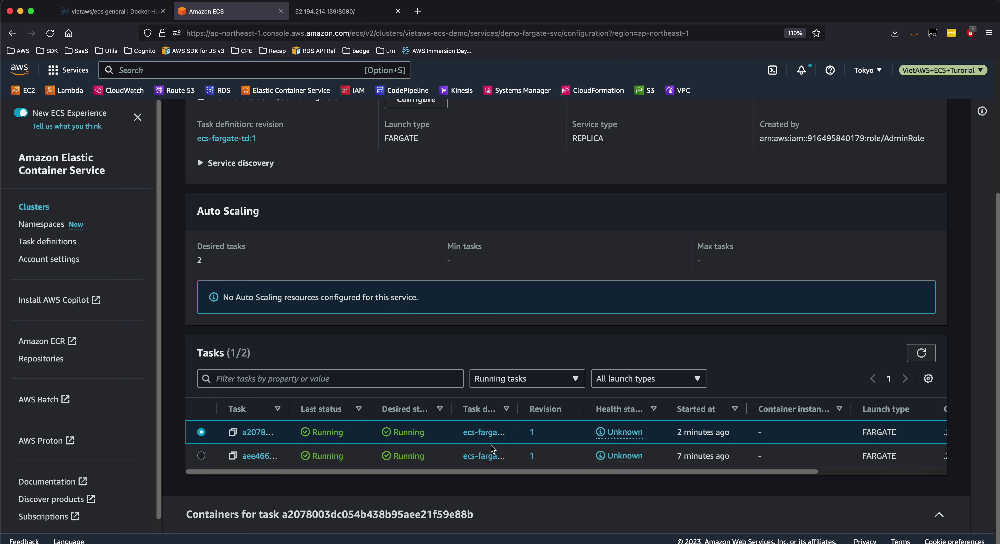
Step: Open the service's running task a2078…, collapse its container details and examine its private IP
left_click(255, 433)
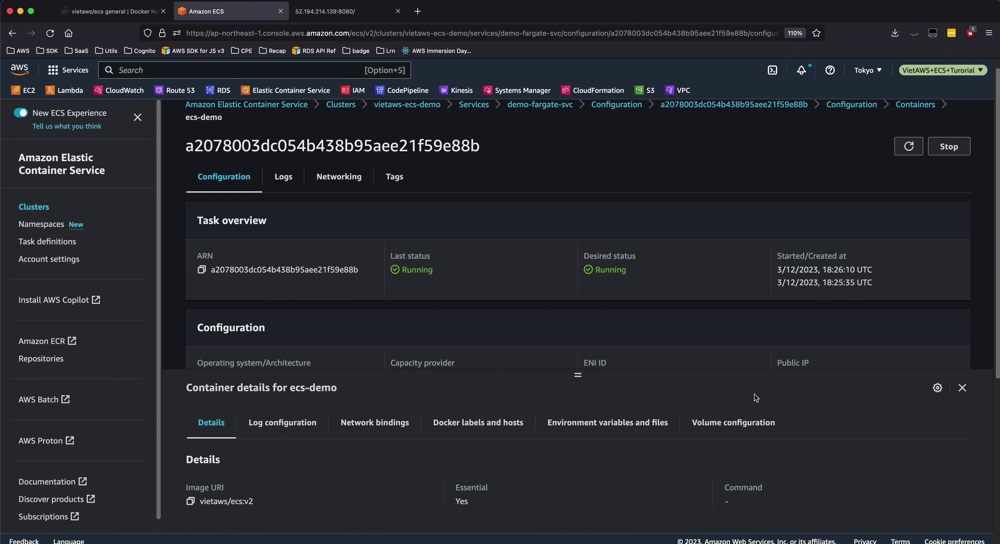
left_click(963, 388)
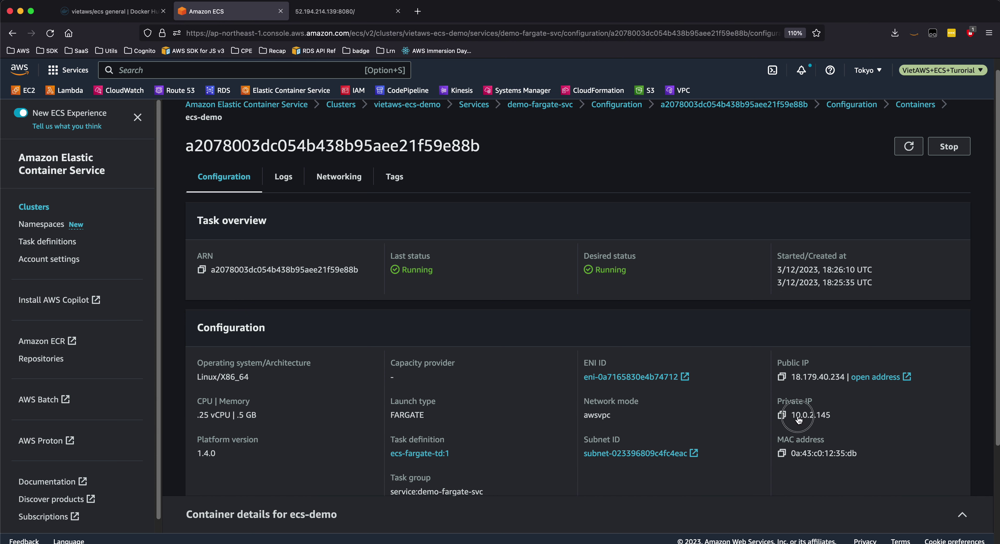
left_click_drag(796, 415, 833, 415)
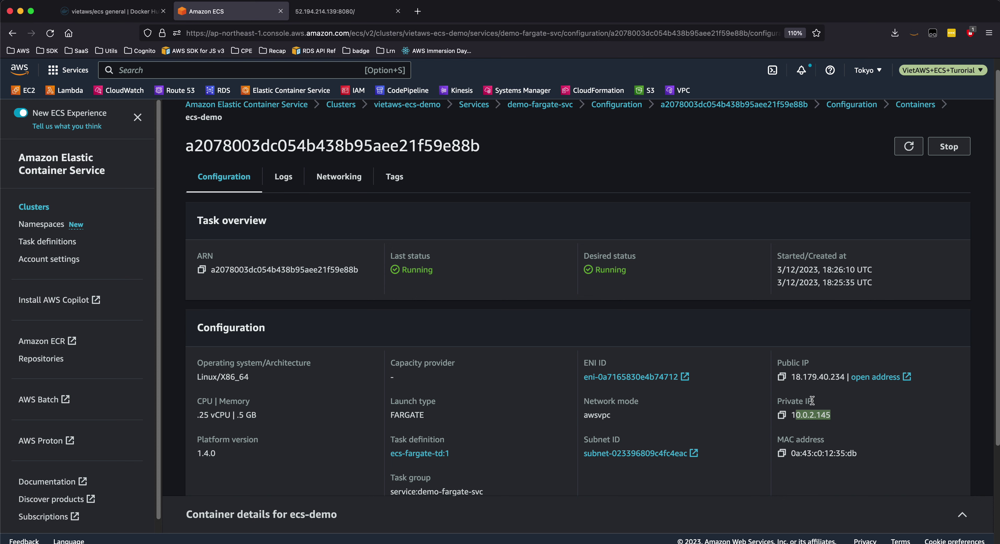
Step: Copy the task's public IP and load 18.179.40.234:8080 in a new browser tab
left_click(781, 377)
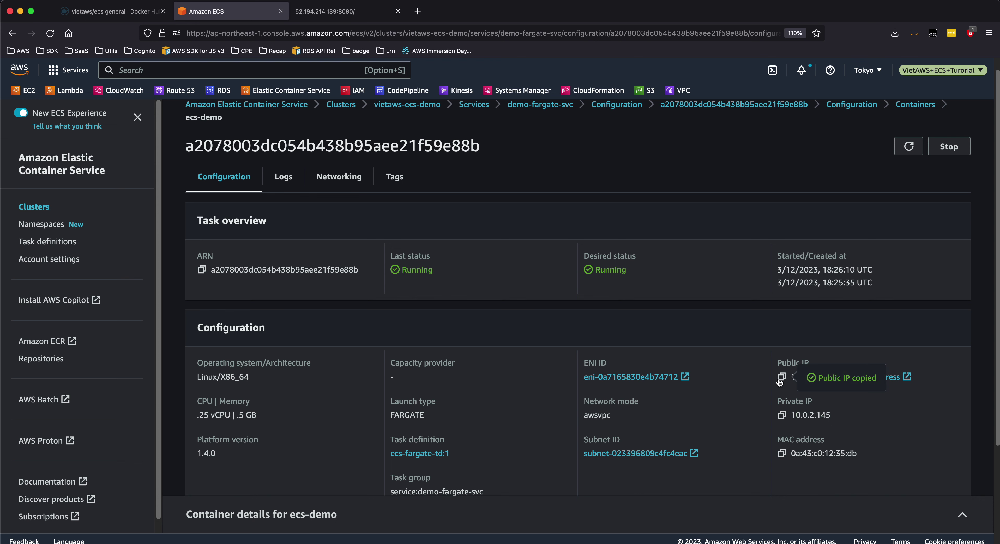
left_click(349, 11)
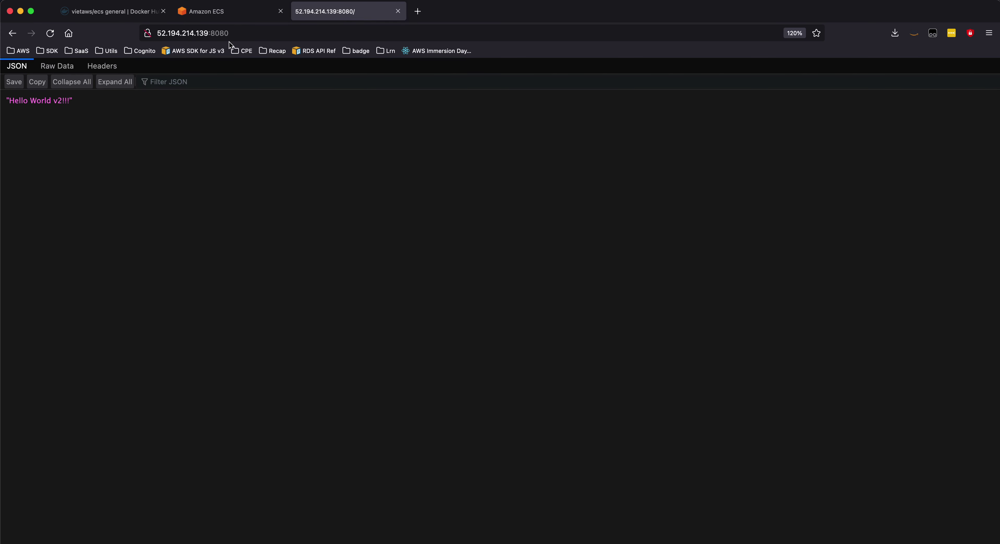
left_click(418, 11)
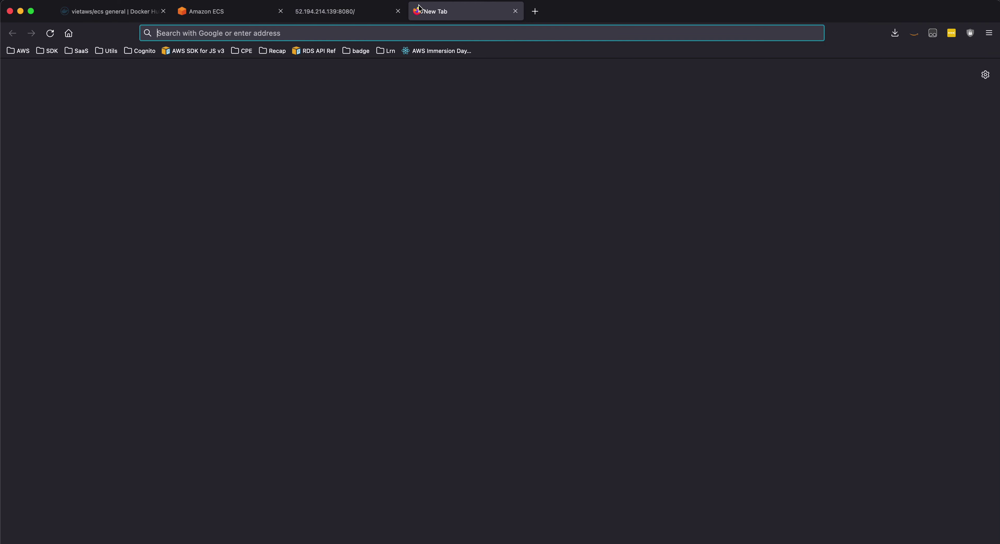
key("super+v")
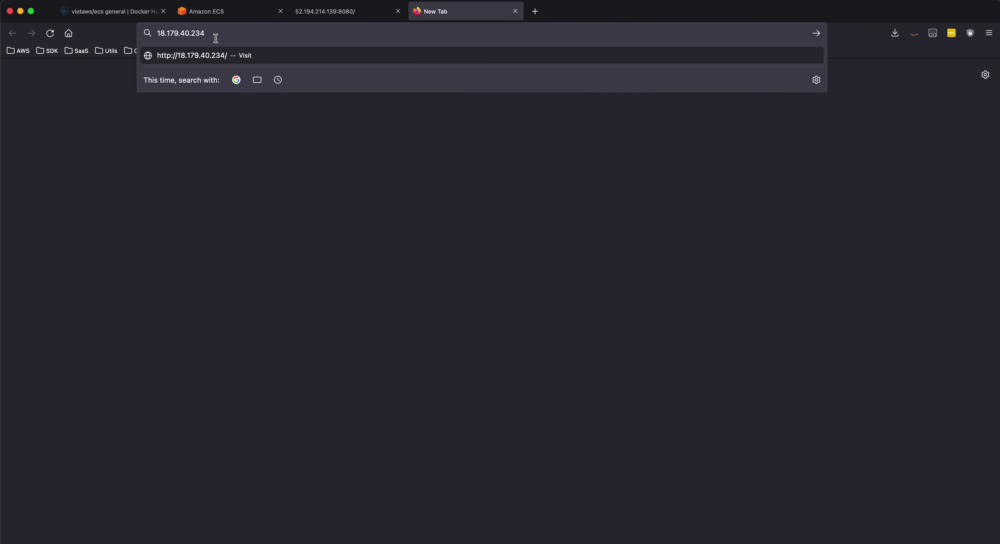
type(":8080")
key("Return")
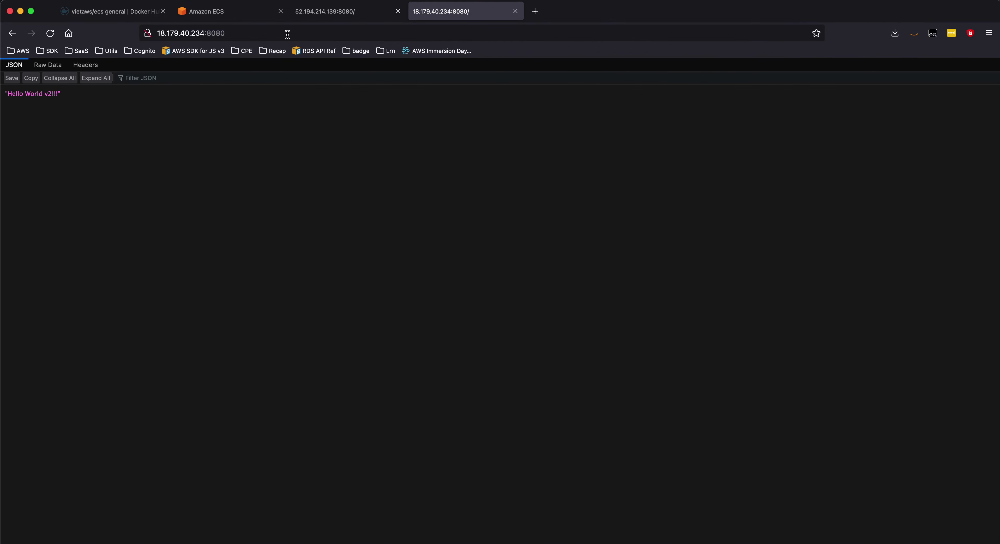
Step: Return to the task's configuration in the ECS console, review its private IP, and go back to the demo-fargate-svc overview
left_click(229, 12)
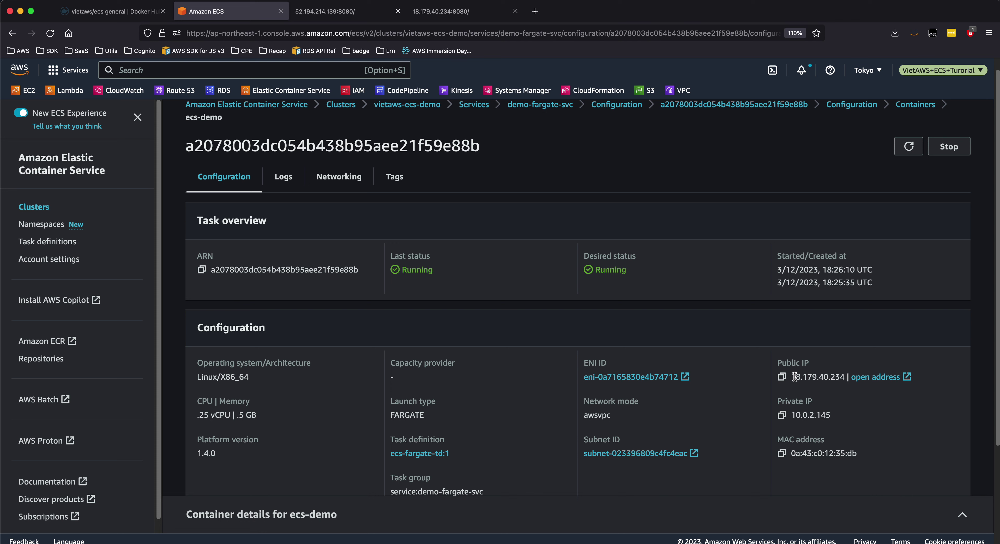
left_click_drag(782, 402, 845, 421)
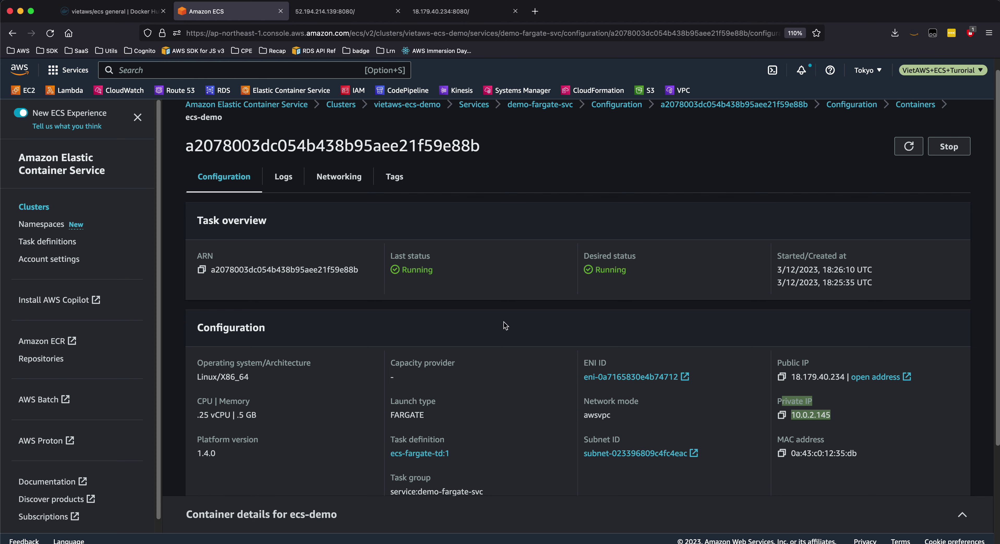
scroll(463, 312, "up", 1)
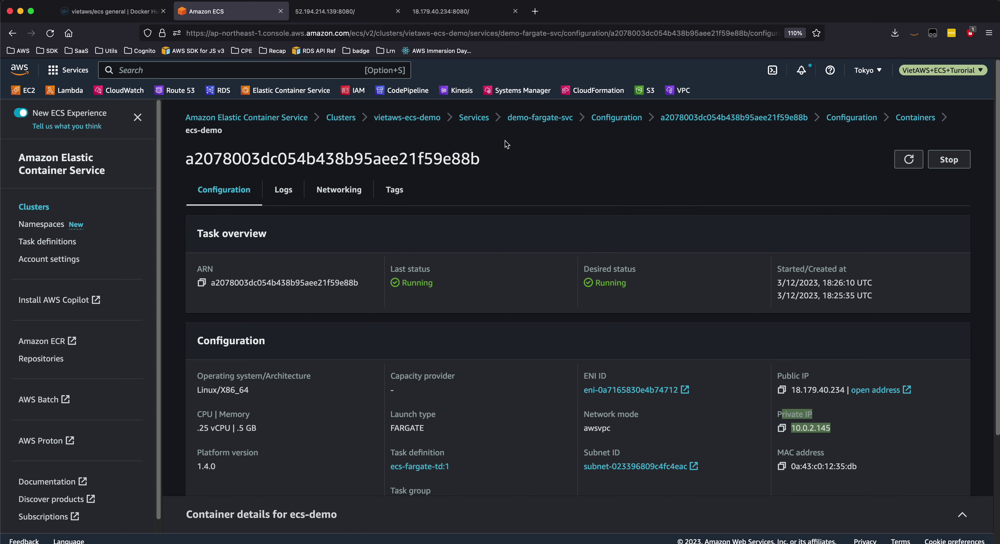
left_click(543, 119)
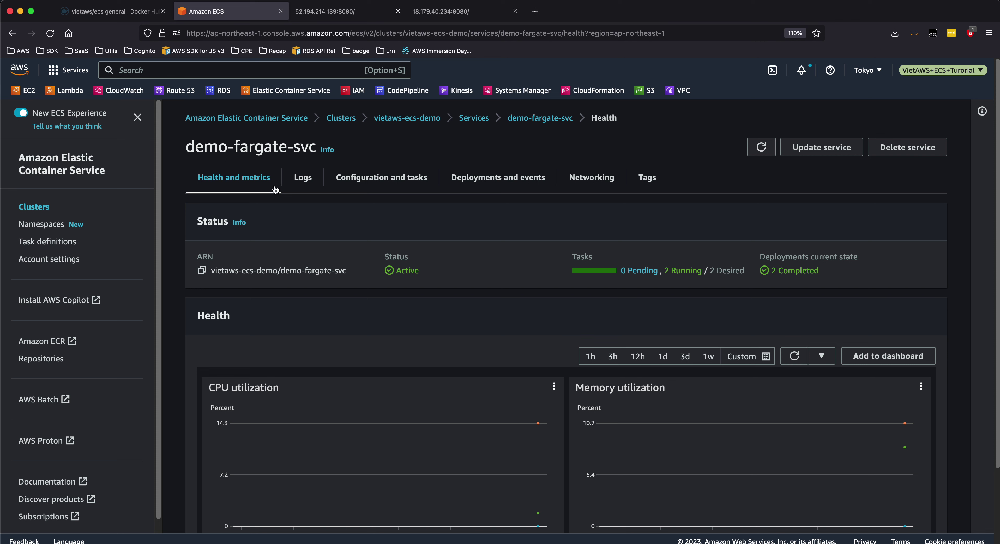
left_click(532, 118)
Step: Switch to the ECS notes in the text editor and highlight the end of item 5 about Docker Hub & Amazon EC2 Launch Type
left_click(602, 528)
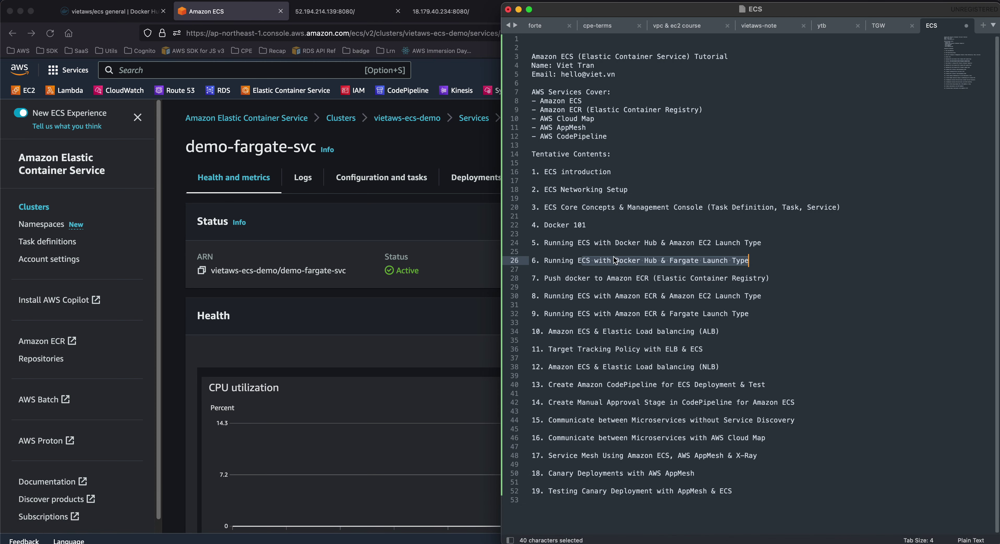
left_click(648, 245)
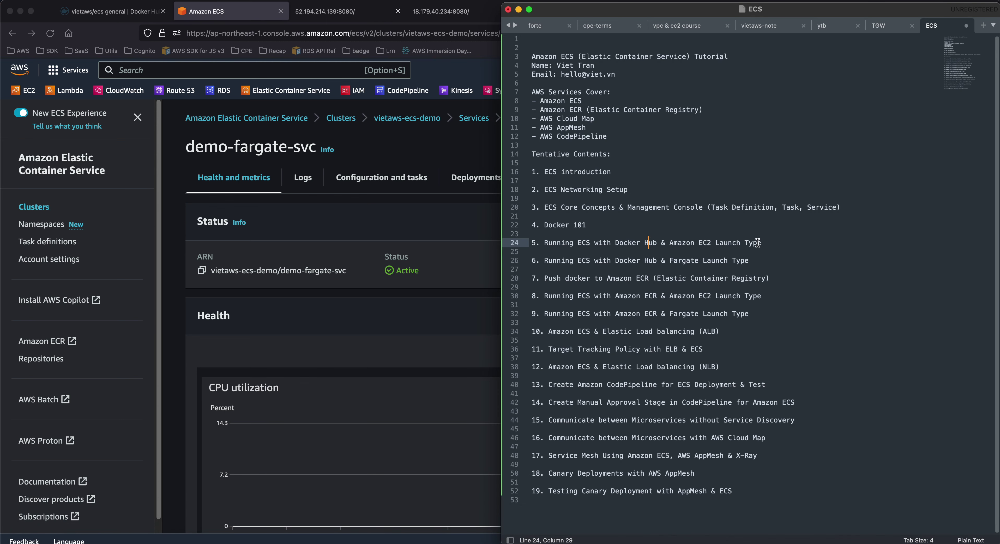
left_click_drag(761, 243, 653, 243)
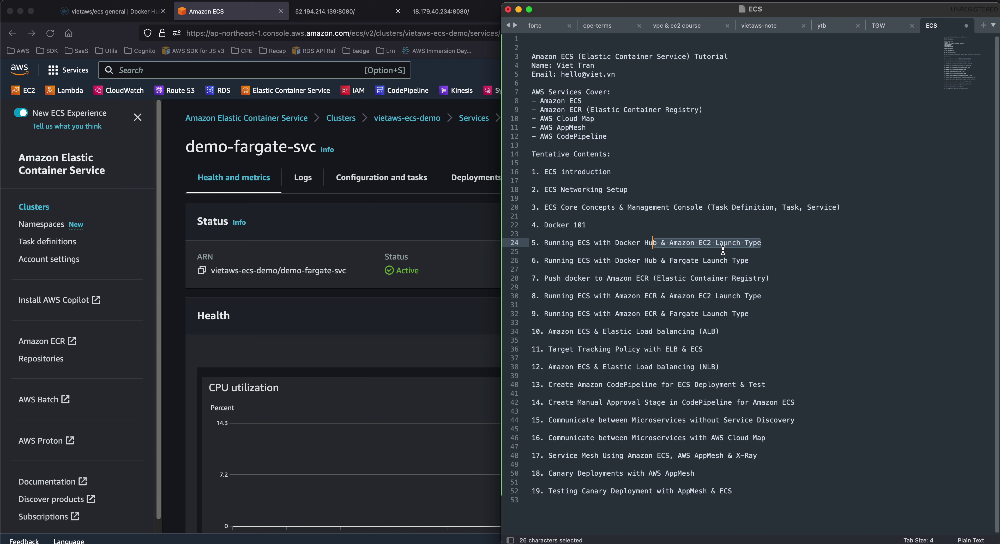